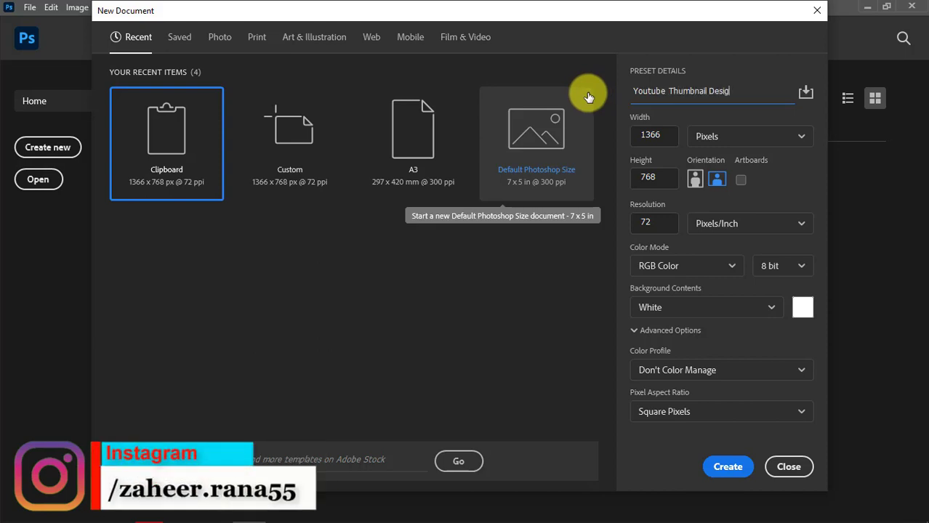
Name the new document Youtube Thumbnail Design and set it to 1280 by 720 pixels at 300 pixels per inch
click(687, 119)
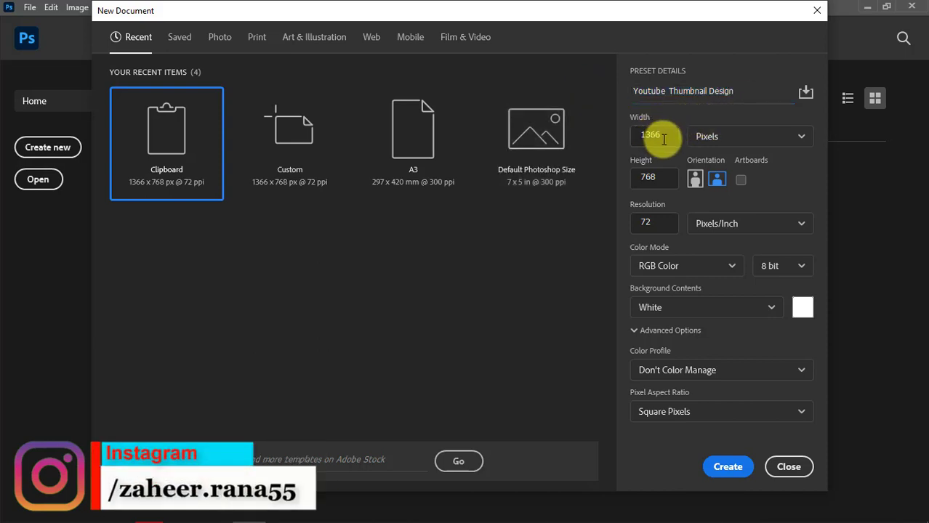
click(637, 134)
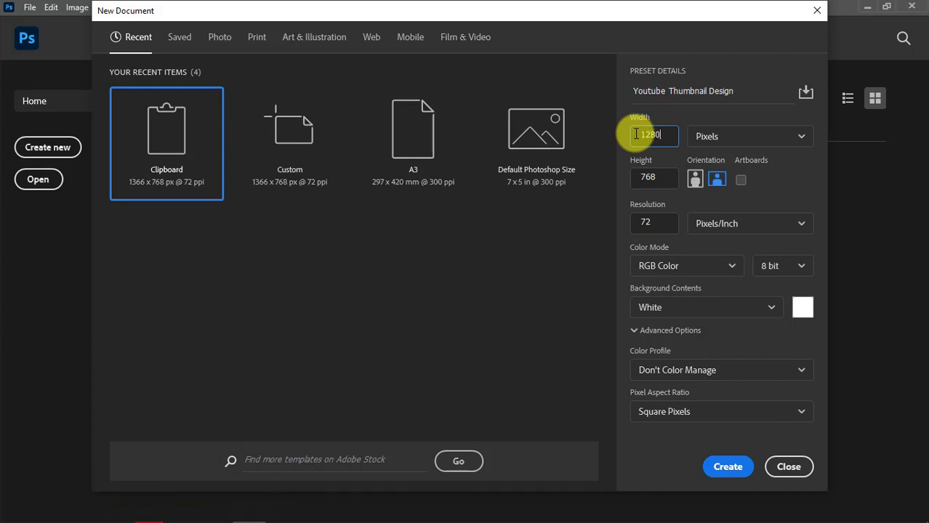
text(1280)
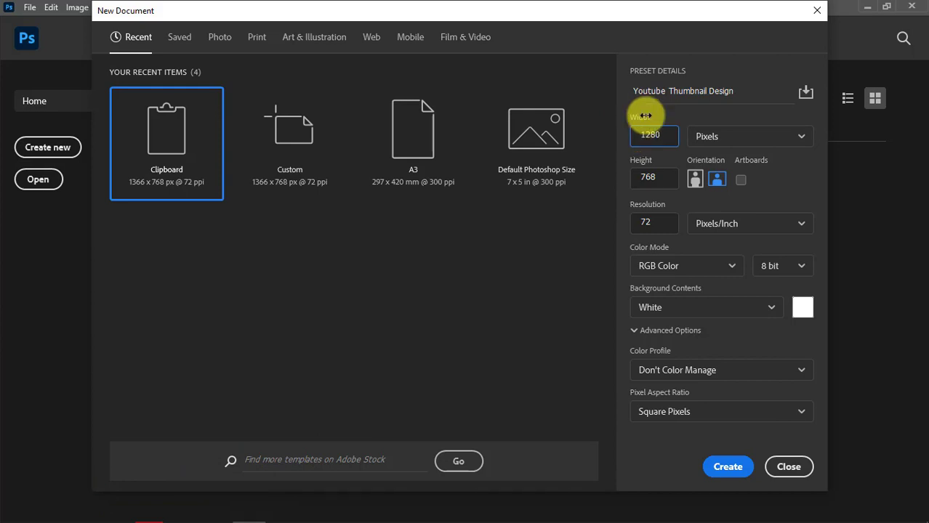
click(669, 181)
text(720)
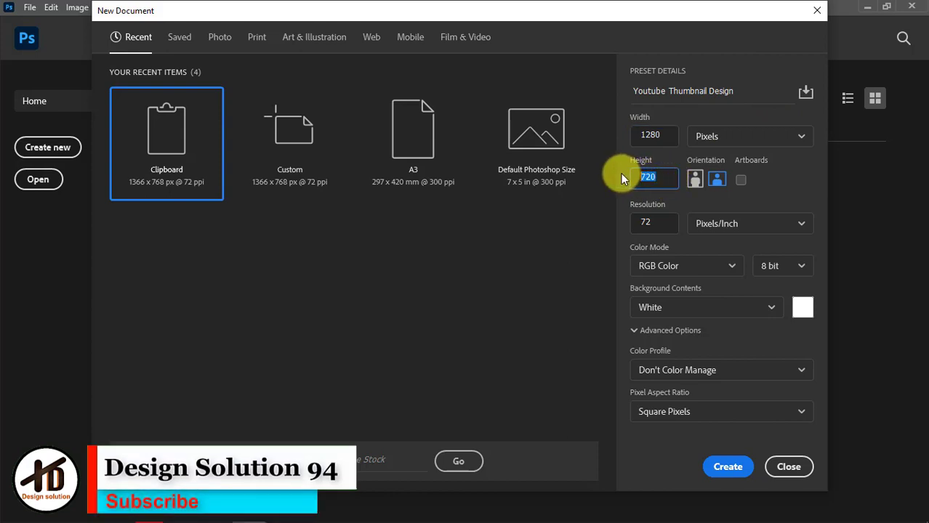
click(651, 223)
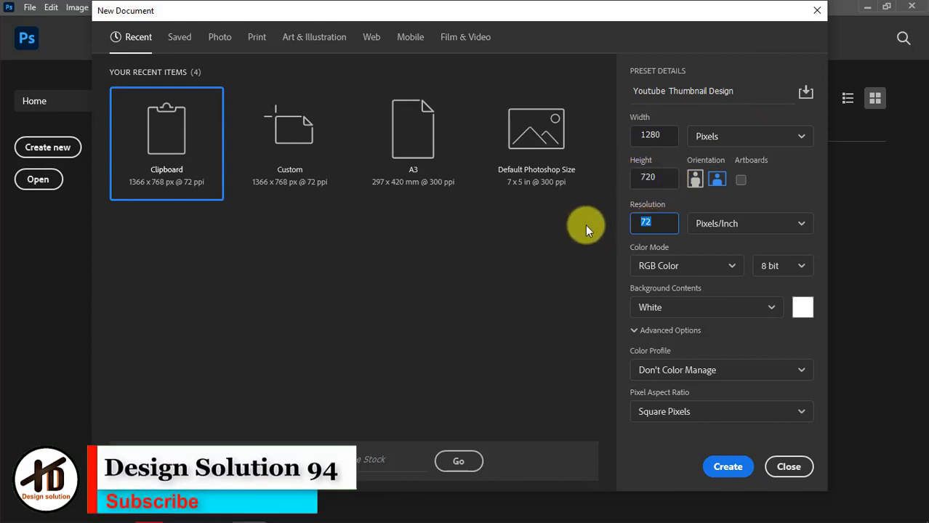
text(300)
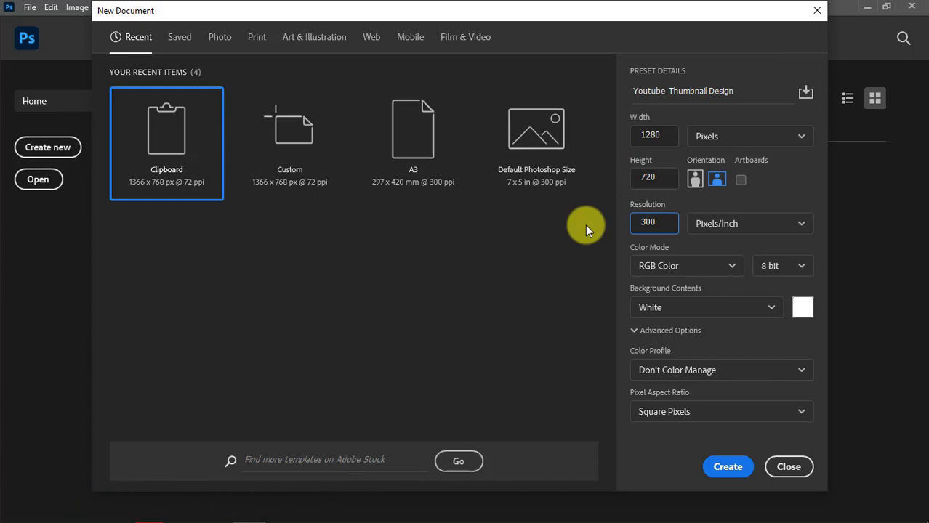
Set the document's color mode to RGB Color at 16 bit and create the document
click(672, 266)
click(666, 336)
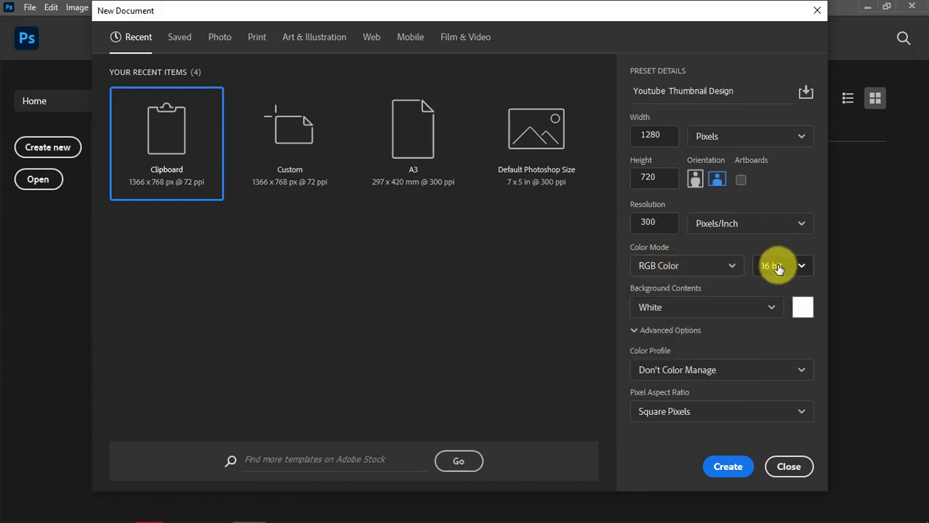
click(776, 269)
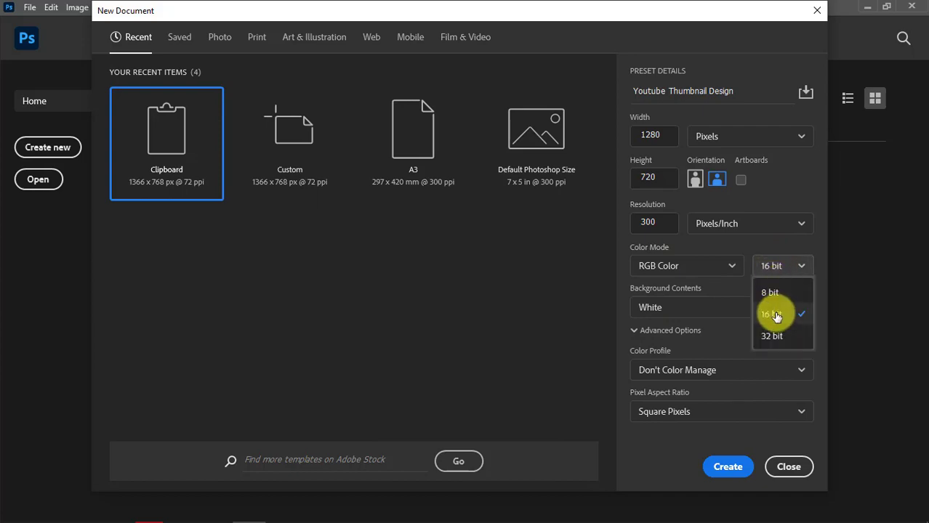
click(780, 312)
click(727, 468)
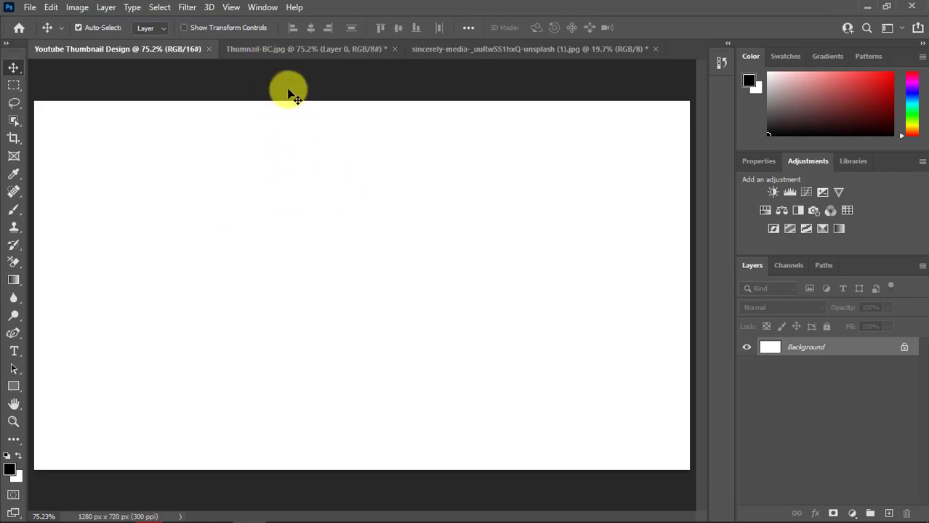
Copy the sunburst background from Thumnail-BC.jpg into the Youtube Thumbnail Design document so that it covers the canvas
click(286, 52)
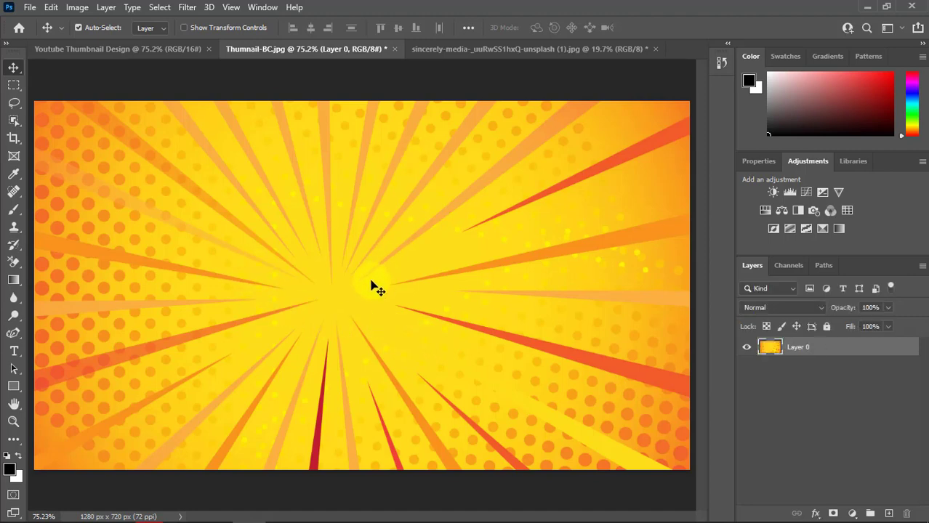
mouse_move(356, 304)
mouse_down()
mouse_move(203, 141)
mouse_move(161, 51)
mouse_move(408, 313)
mouse_move(348, 276)
mouse_move(365, 291)
mouse_move(361, 302)
mouse_up()
click(448, 216)
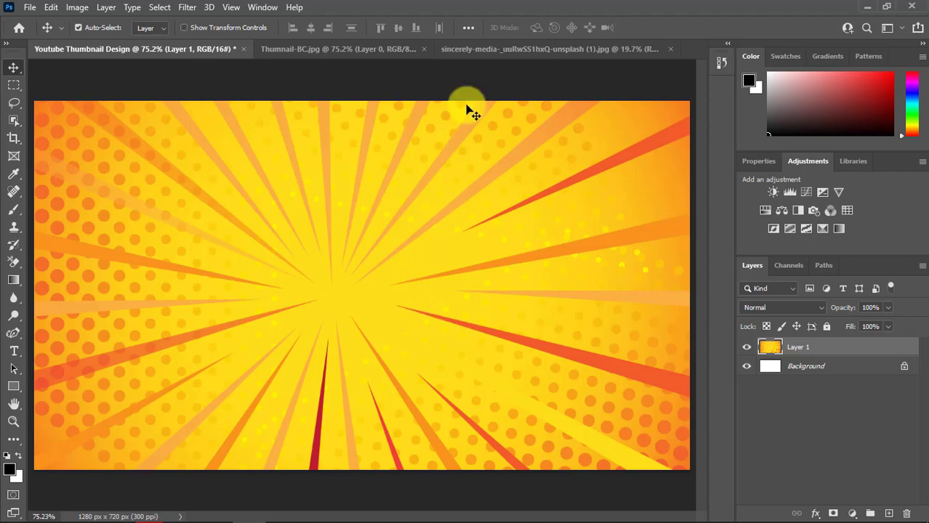
In the woman's photo, start a Pen path at the bottom edge and trace the torso's left side up to the sleeve
click(481, 49)
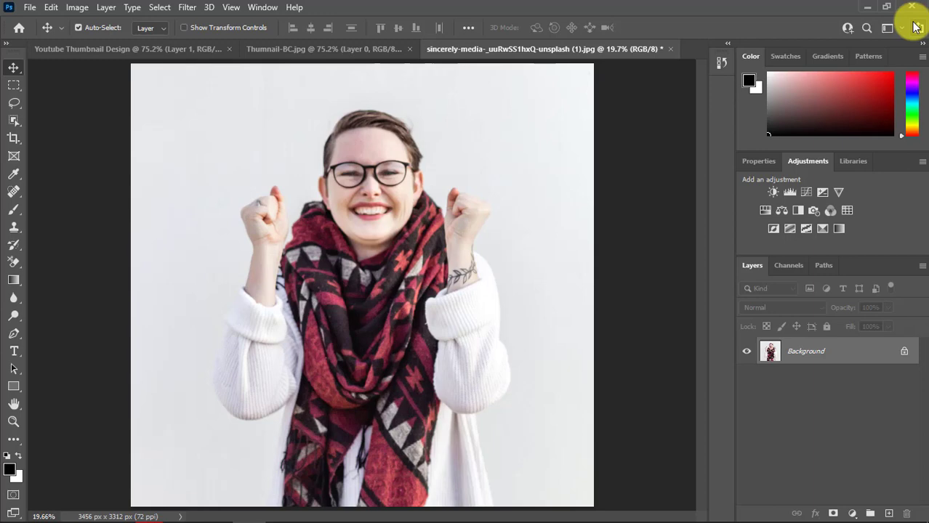
click(14, 333)
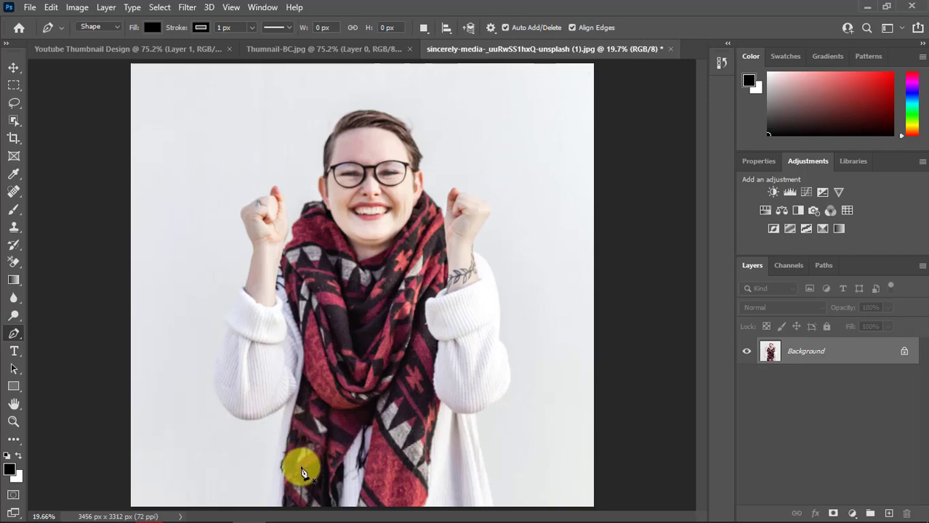
drag(275, 435, 356, 443)
drag(349, 404, 303, 258)
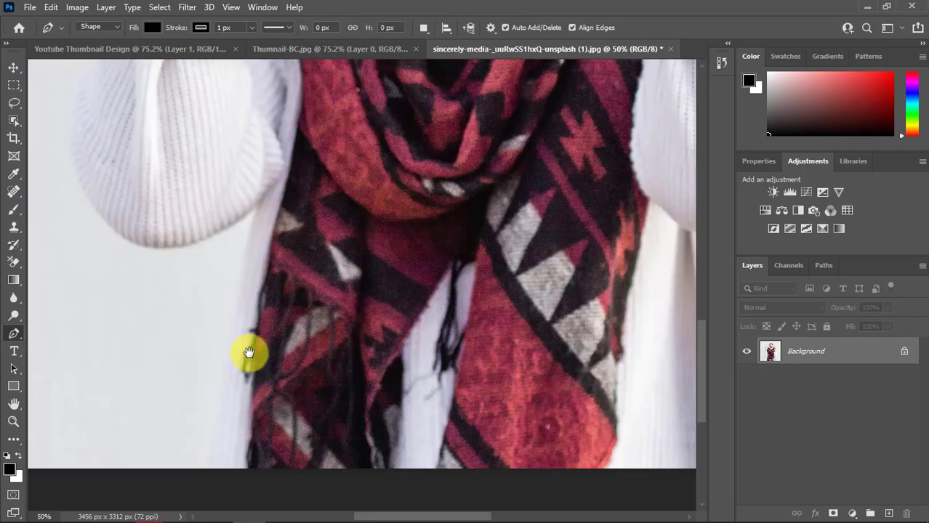
click(217, 469)
drag(240, 281, 331, 340)
click(257, 203)
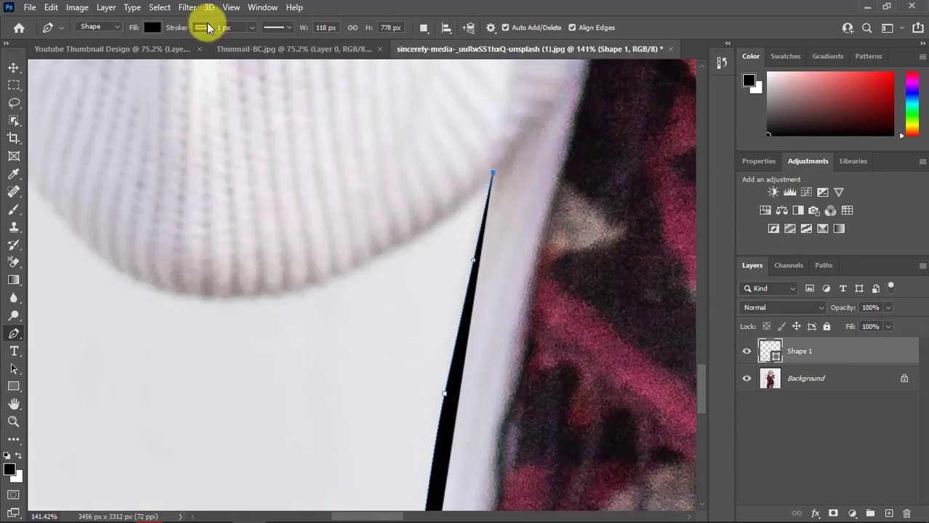
Set the path shape's fill and stroke to none and trace the rounded underside of the left sleeve
click(155, 30)
click(73, 56)
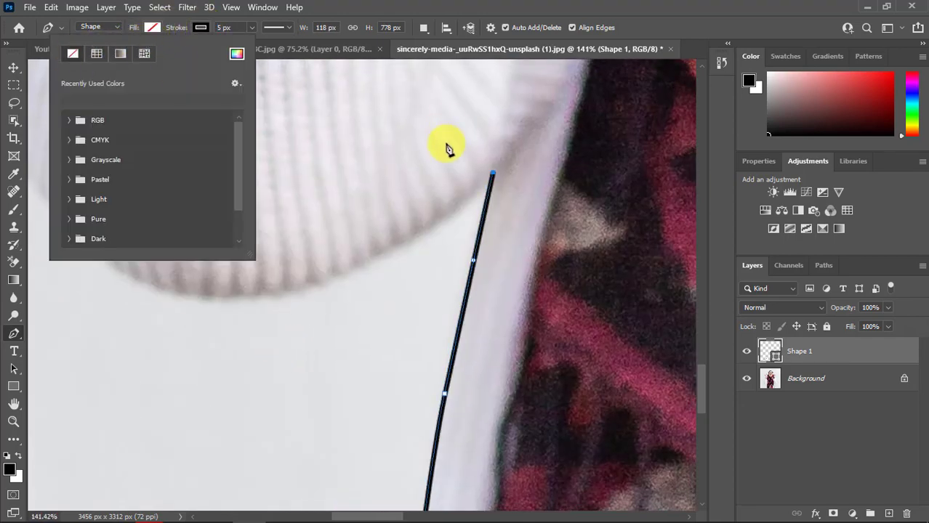
drag(215, 296, 62, 286)
key(space)
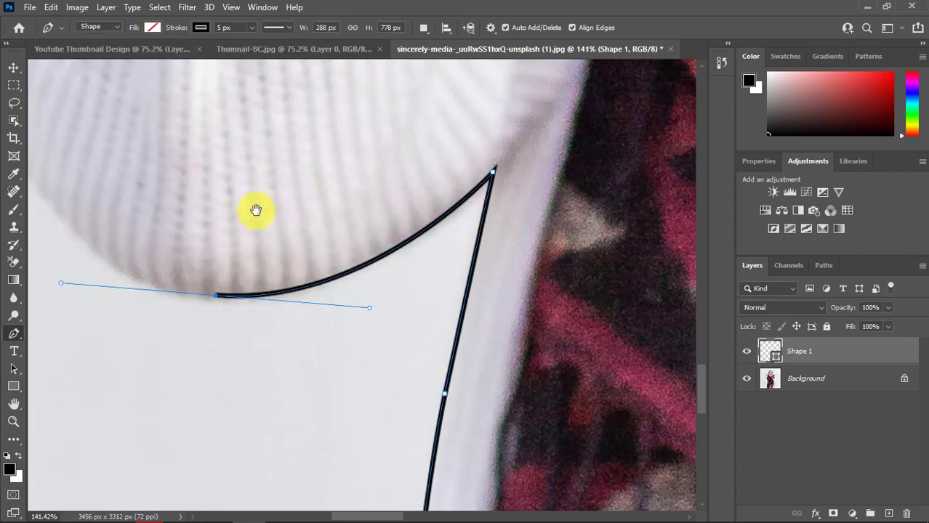
drag(255, 210, 386, 329)
drag(136, 251, 118, 149)
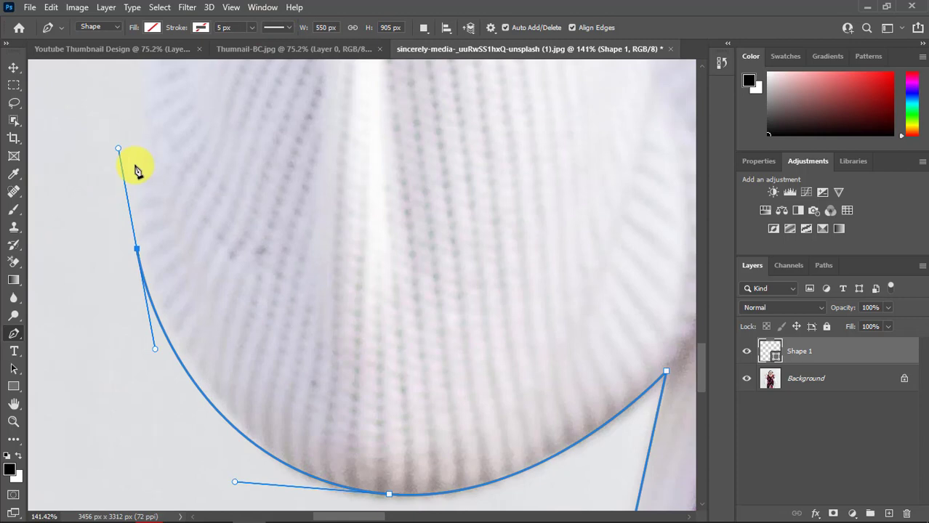
key(ctrl+z)
mouse_move(155, 307)
mouse_down()
mouse_move(139, 253)
mouse_move(137, 265)
mouse_up()
Continue the Pen path up the outer edge of the left sleeve and its cuff to the forearm
key(ctrl+minus)
key(ctrl+minus)
drag(408, 204, 358, 332)
mouse_move(251, 184)
mouse_down()
mouse_move(292, 43)
mouse_move(243, 363)
mouse_up()
drag(240, 465, 284, 129)
drag(338, 147, 334, 386)
drag(324, 266, 342, 239)
drag(372, 175, 371, 247)
click(373, 248)
mouse_move(391, 163)
mouse_down()
mouse_move(394, 278)
mouse_move(401, 237)
mouse_move(363, 133)
mouse_move(362, 203)
mouse_move(401, 158)
mouse_up()
Trace the Pen path along the left wrist and around the fist to the raised thumb
scroll(363, 203, up, 5)
drag(417, 160, 468, 152)
drag(355, 233, 348, 246)
drag(483, 196, 432, 244)
drag(432, 244, 406, 195)
drag(435, 189, 463, 201)
drag(494, 280, 418, 164)
drag(401, 131, 434, 166)
drag(423, 226, 424, 189)
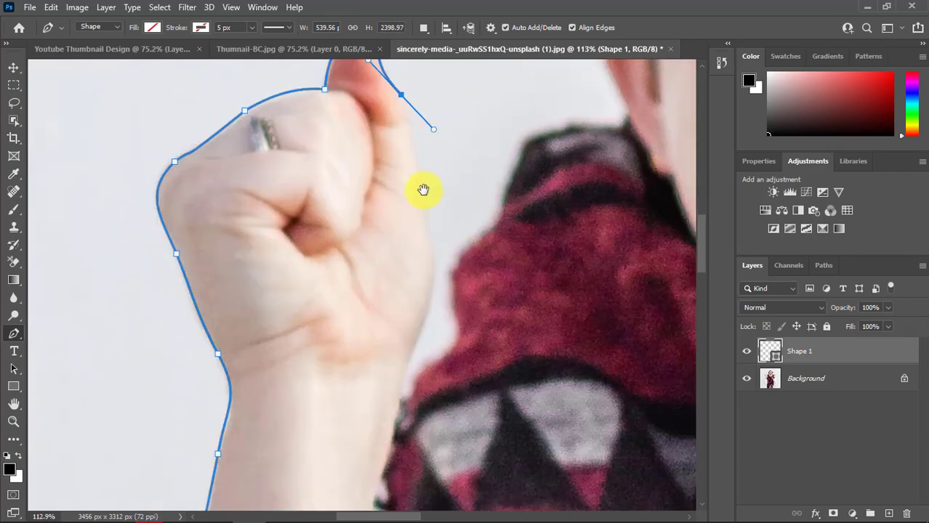
Trace down the inner edge of the left hand and onto the edge of the scarf
drag(430, 128, 408, 110)
mouse_move(422, 320)
mouse_down()
mouse_move(406, 373)
mouse_move(405, 322)
mouse_up()
click(402, 315)
click(413, 310)
drag(438, 277, 459, 263)
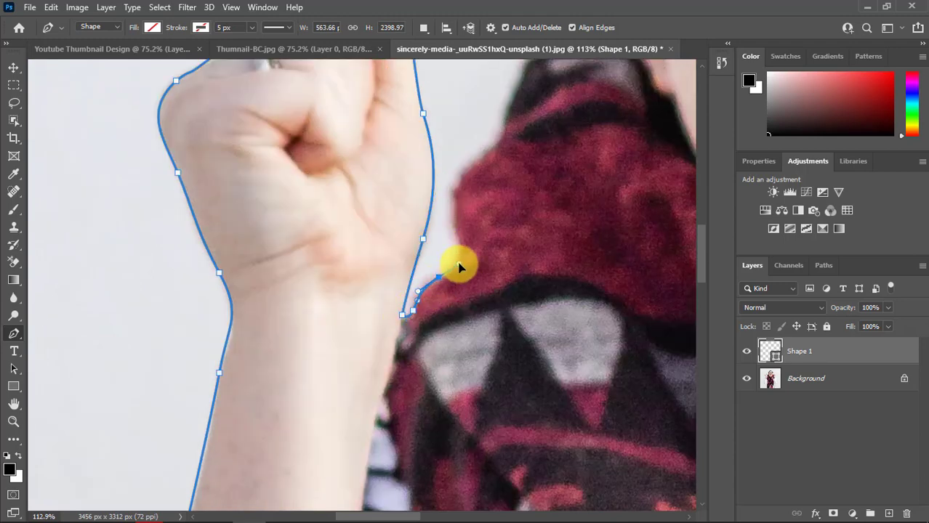
Trace the scarf's left edge up over the shoulder to the bottom of the ear
drag(455, 216, 448, 174)
drag(484, 153, 438, 305)
drag(437, 259, 401, 322)
drag(463, 322, 505, 331)
drag(442, 258, 431, 237)
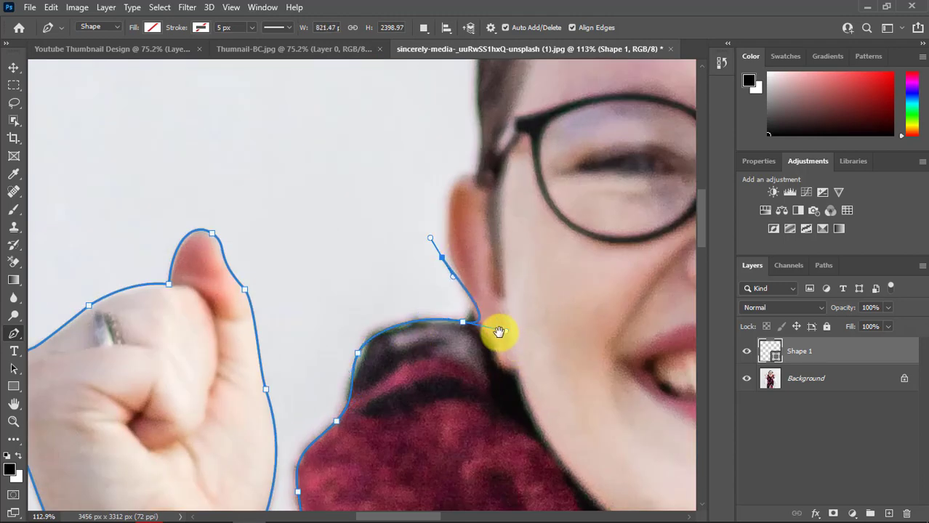
Continue the Pen path around the left ear and up the left side of the hair
drag(504, 331, 490, 316)
drag(487, 279, 428, 384)
drag(413, 279, 446, 286)
drag(371, 342, 380, 350)
mouse_move(383, 362)
mouse_down()
mouse_move(386, 355)
mouse_move(389, 378)
mouse_up()
drag(418, 190, 380, 254)
drag(409, 413, 391, 405)
drag(435, 164, 441, 247)
drag(441, 248, 419, 196)
Trace the hair over the top of the head and down its right side
drag(656, 176, 477, 327)
drag(537, 404, 434, 217)
mouse_move(455, 221)
mouse_down()
mouse_move(477, 302)
mouse_move(442, 234)
mouse_up()
drag(479, 283, 493, 308)
drag(511, 350, 489, 232)
drag(494, 243, 467, 236)
Trace the right ear and the scarf's right edge down to the gap beside the raised hand
drag(511, 251, 476, 296)
drag(479, 320, 484, 325)
drag(499, 389, 442, 255)
drag(446, 263, 444, 309)
drag(506, 362, 409, 280)
alt+click(410, 289)
click(426, 313)
drag(454, 336, 457, 355)
drag(468, 377, 474, 371)
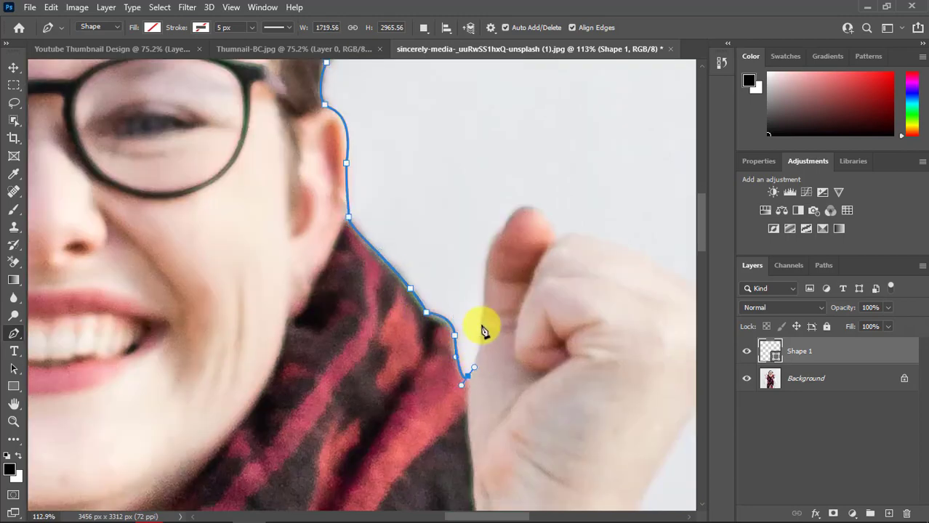
Continue the Pen path up the right thumb, around the fist and down toward the wrist
drag(483, 322, 484, 281)
drag(486, 280, 412, 335)
drag(429, 283, 438, 249)
drag(484, 296, 500, 277)
drag(560, 307, 605, 331)
drag(607, 335, 455, 241)
drag(513, 300, 504, 344)
drag(492, 354, 487, 275)
drag(458, 360, 355, 215)
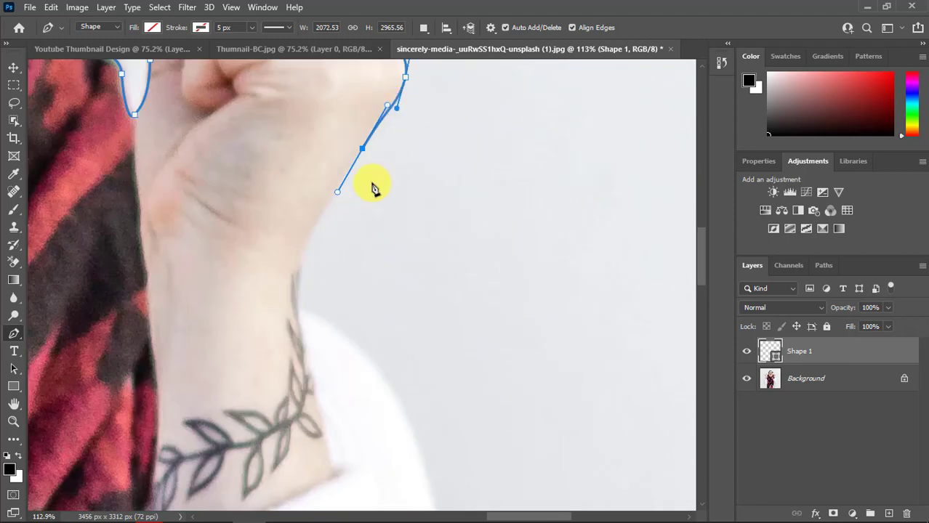
Trace from the right wrist onto the upper outer edge of the sleeve, redoing the misplaced curve
drag(301, 311, 336, 325)
drag(345, 364, 311, 120)
drag(395, 250, 409, 364)
alt+click(391, 328)
drag(390, 329, 359, 212)
drag(373, 363, 412, 310)
drag(439, 393, 400, 286)
key(ctrl+z)
scroll(400, 286, up, 3)
drag(329, 222, 334, 185)
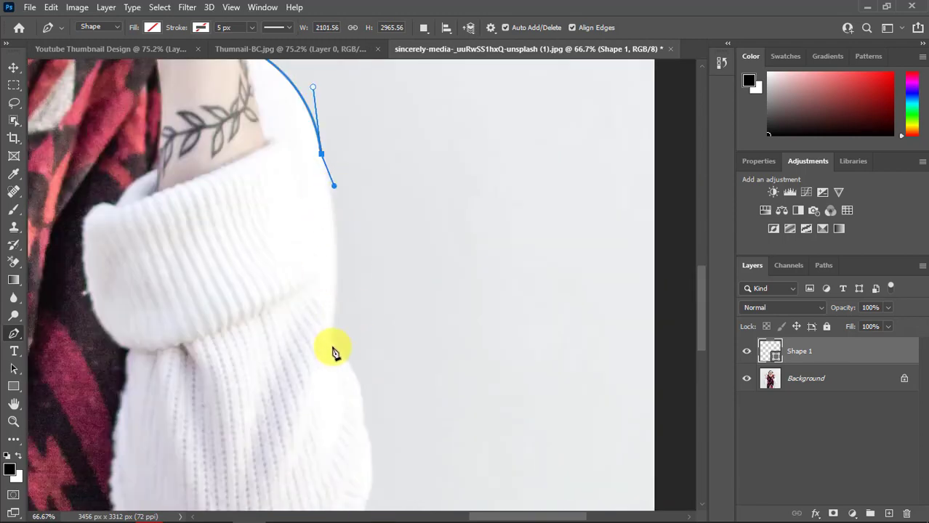
Trace the outer edge of the right cuff and the rounded elbow of the sleeve
drag(332, 332, 329, 415)
drag(329, 414, 331, 346)
drag(348, 365, 358, 225)
drag(360, 267, 410, 219)
drag(350, 294, 301, 392)
drag(331, 458, 307, 163)
Trace the torso's right side down past the photo's bottom edge and close the path at its starting point
drag(299, 250, 320, 346)
click(318, 365)
key(ctrl+minus)
key(ctrl+minus)
drag(203, 357, 442, 437)
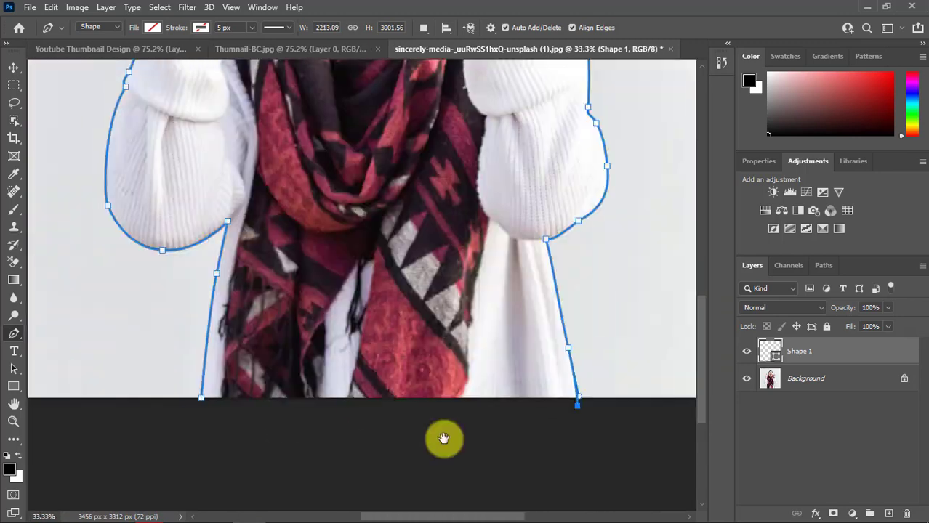
click(201, 422)
click(201, 398)
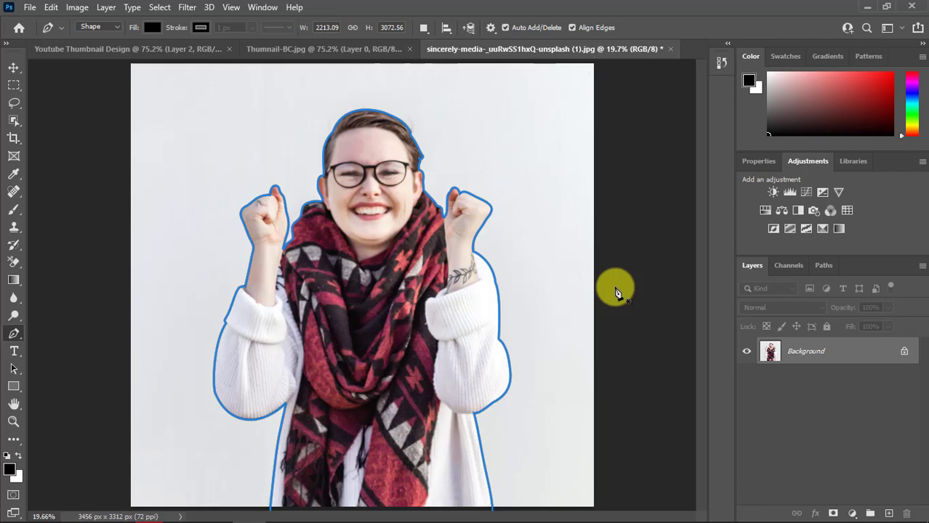
Mask out the photo's background using the path as a selection, and place the cutout in the Youtube Thumbnail Design document
key(ctrl+Return)
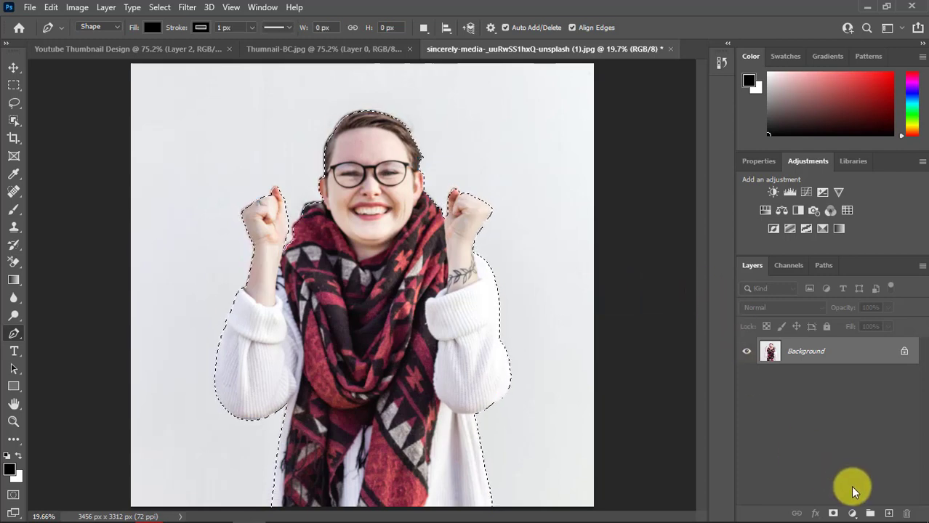
click(832, 512)
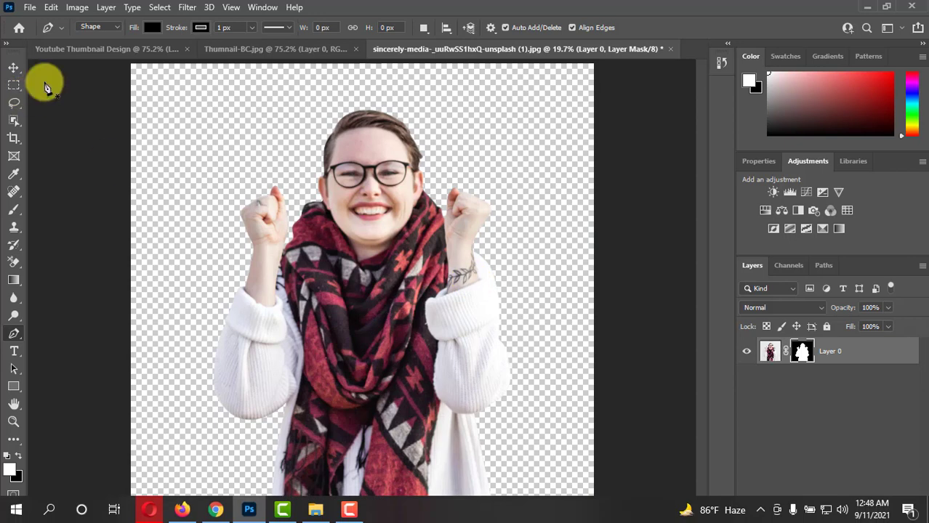
key(v)
drag(845, 351, 426, 225)
Free-transform the woman's layer, scaling it proportionally to about 57%
key(ctrl+minus)
key(ctrl+minus)
key(ctrl+minus)
key(ctrl+minus)
key(ctrl+minus)
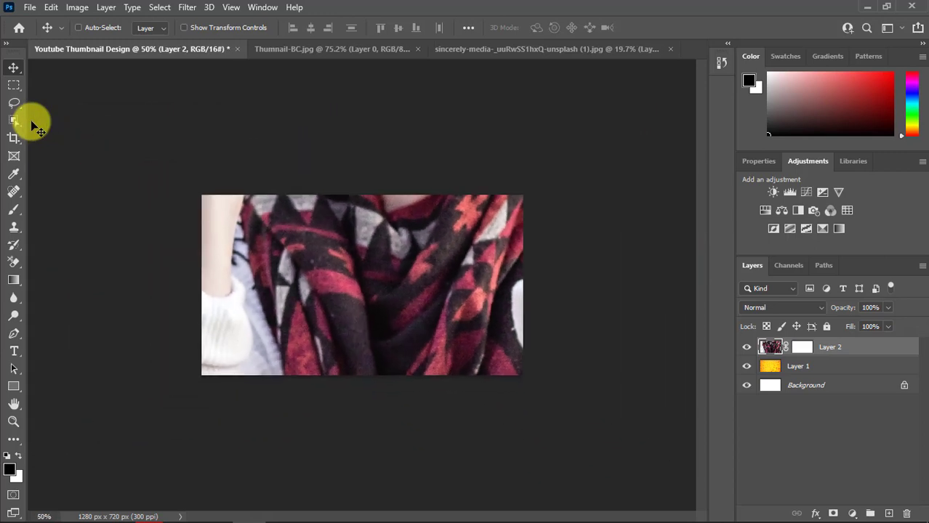
key(ctrl+minus)
key(m)
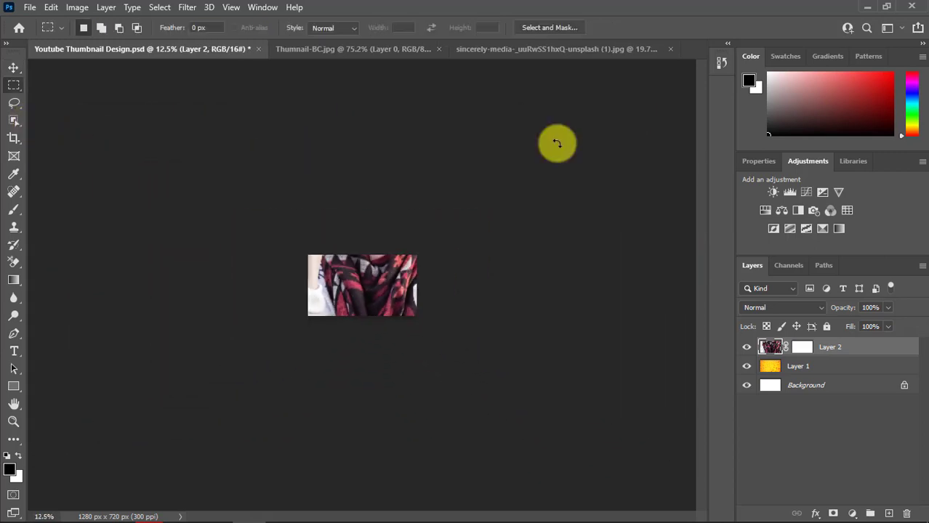
key(ctrl+t)
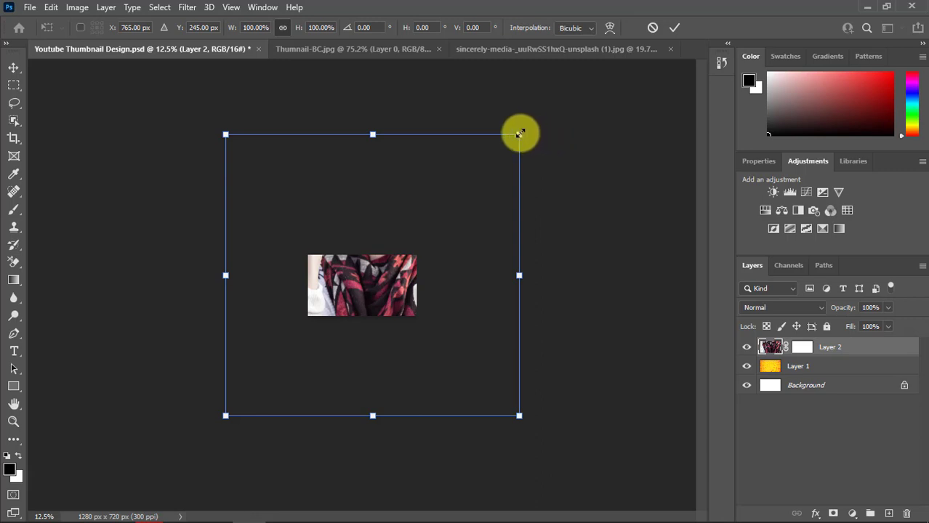
key(ctrl+minus)
drag(369, 187, 370, 266)
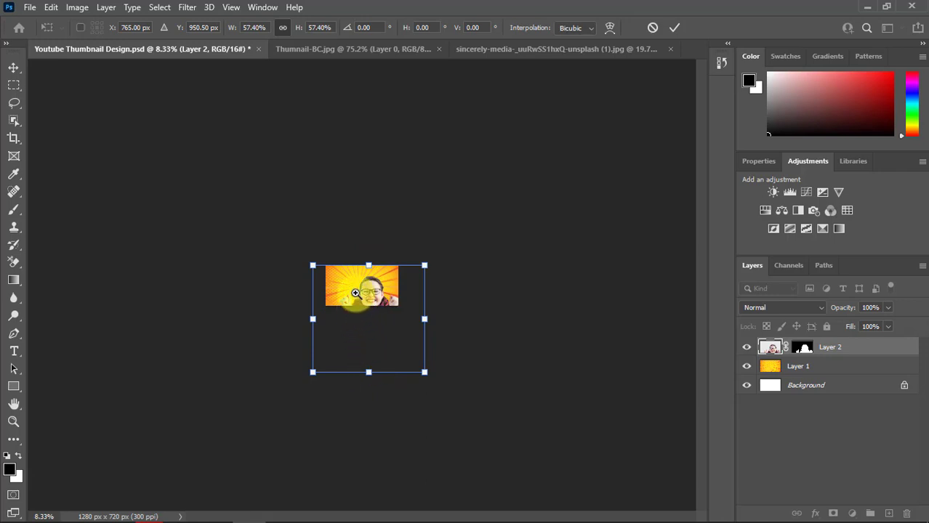
Scale the woman's layer down proportionally to about 26% and move it onto the canvas, right of its centre
key(ctrl+plus)
key(ctrl+plus)
drag(375, 459, 376, 342)
drag(376, 306, 387, 297)
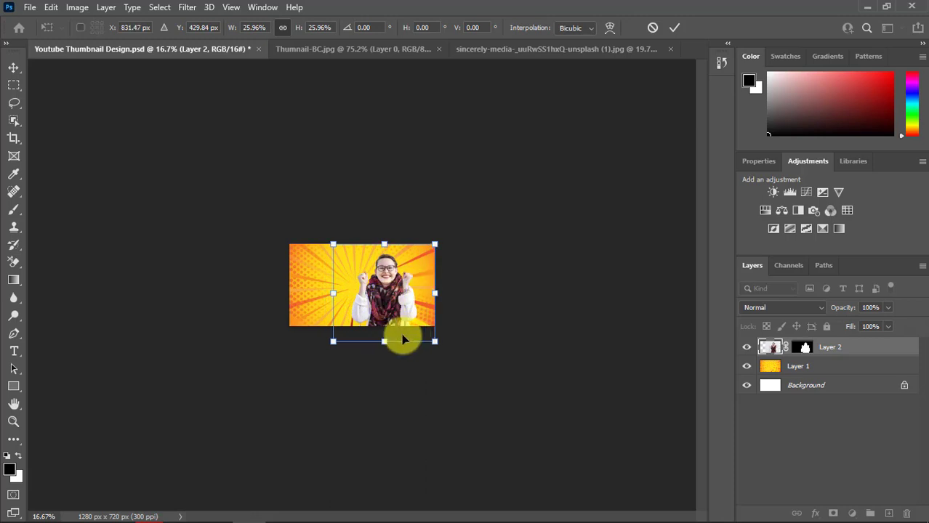
key(ctrl+0)
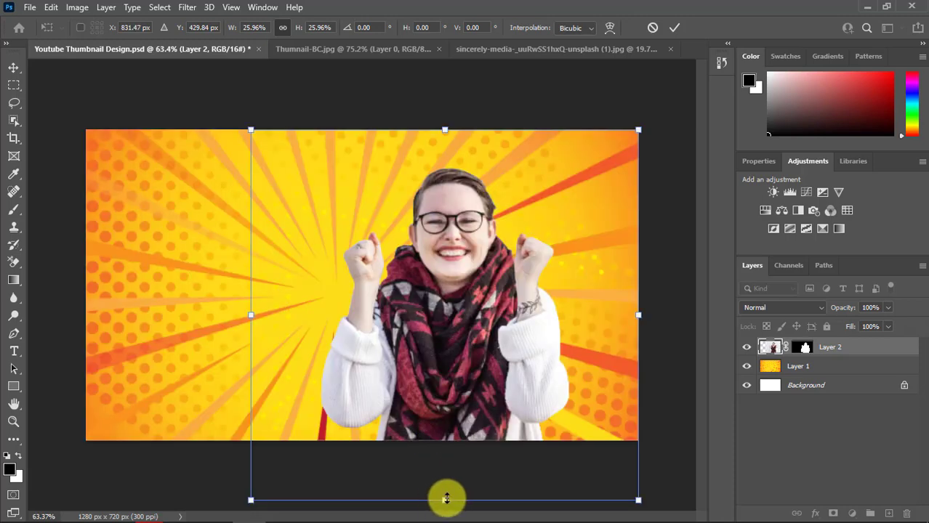
Resize the woman to about 28.5% and position her in the right half of the canvas with her head inside the upper edge
drag(446, 499, 455, 466)
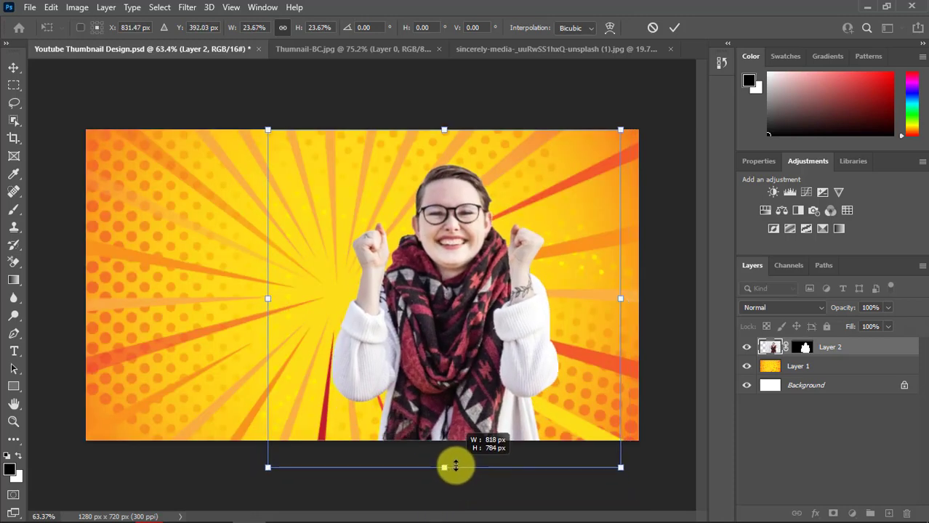
drag(462, 371, 522, 341)
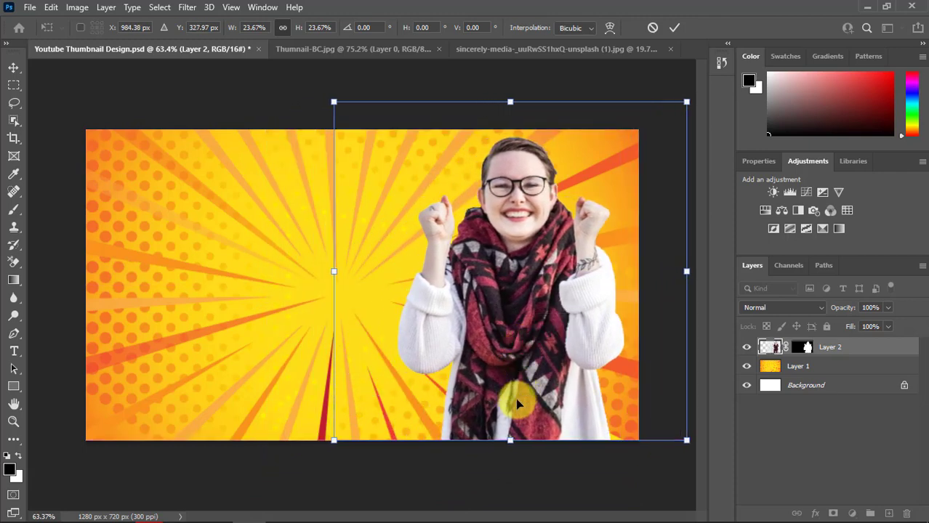
drag(512, 440, 523, 497)
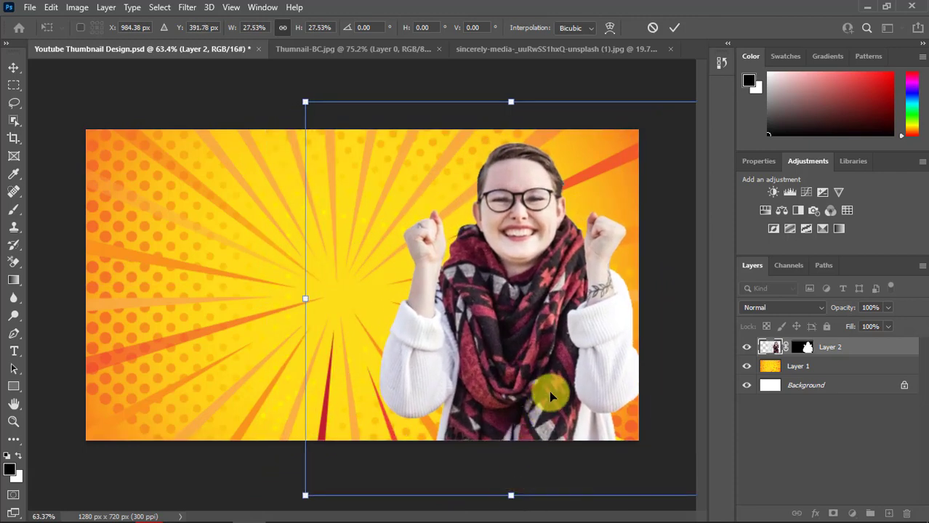
drag(551, 396, 529, 387)
drag(490, 492, 492, 500)
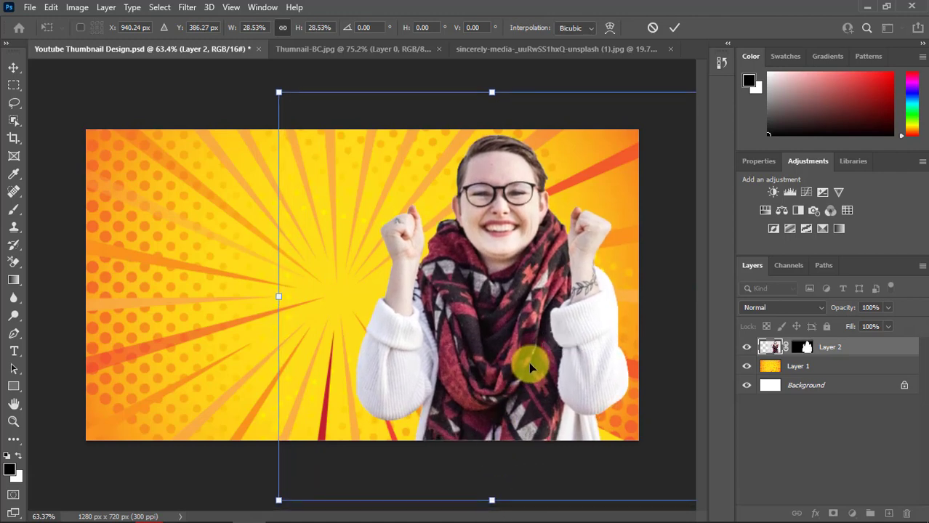
Nudge the woman about 6 px down and 3 px left, and commit the transform
key(Down)
key(Down)
key(Down)
key(Down)
key(Down)
key(Down)
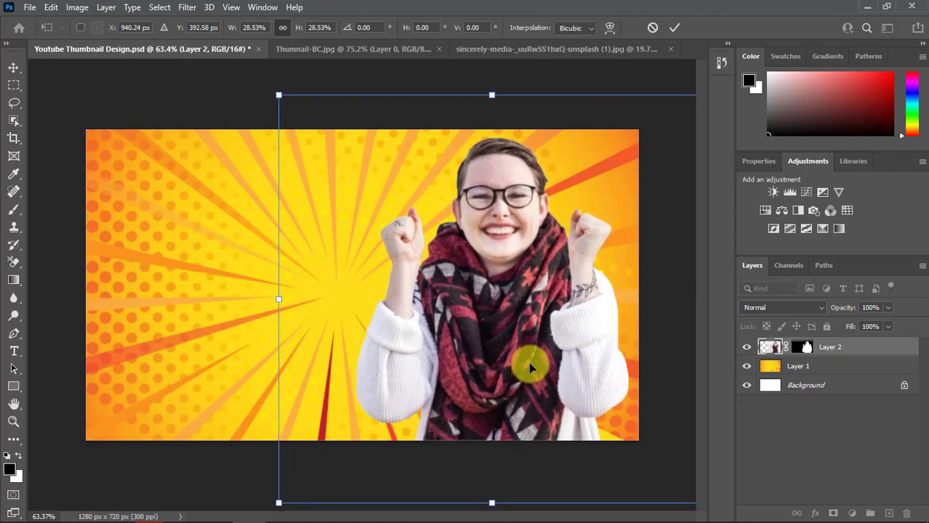
key(Left)
key(Left)
key(Left)
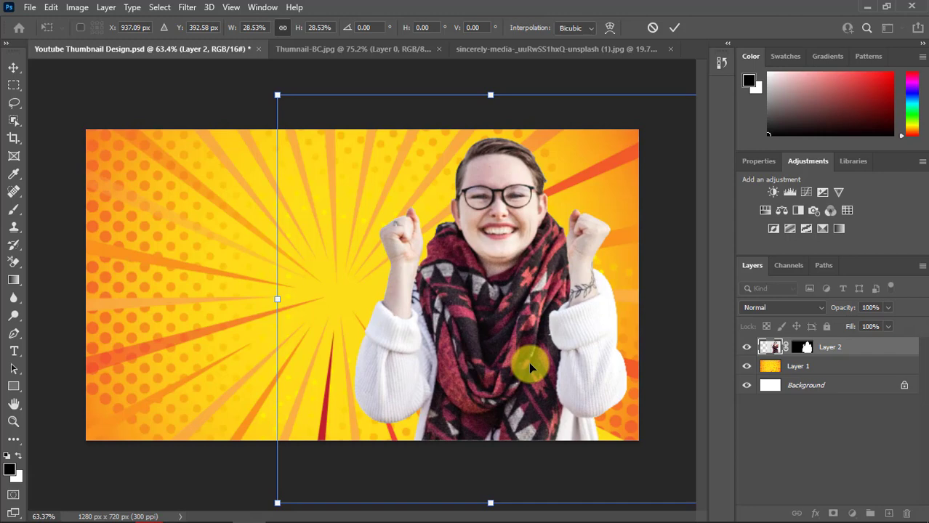
click(674, 28)
key(m)
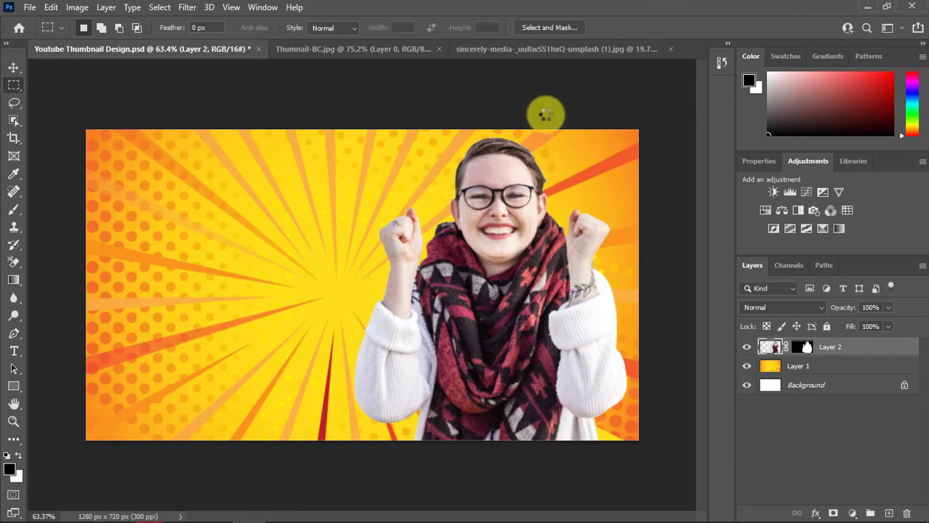
key(ctrl+0)
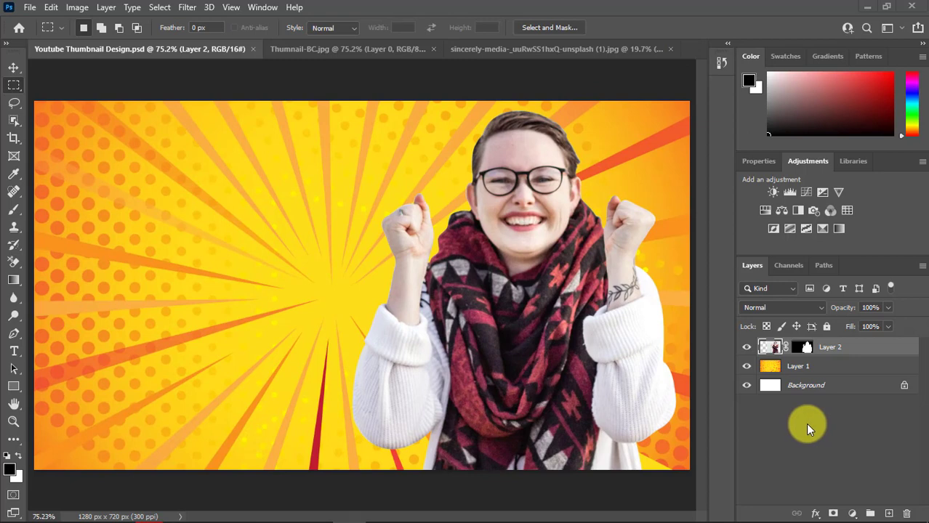
Add a Stroke layer style to the woman's layer and set its colour to white (ffffff)
double_click(893, 349)
drag(527, 87, 749, 93)
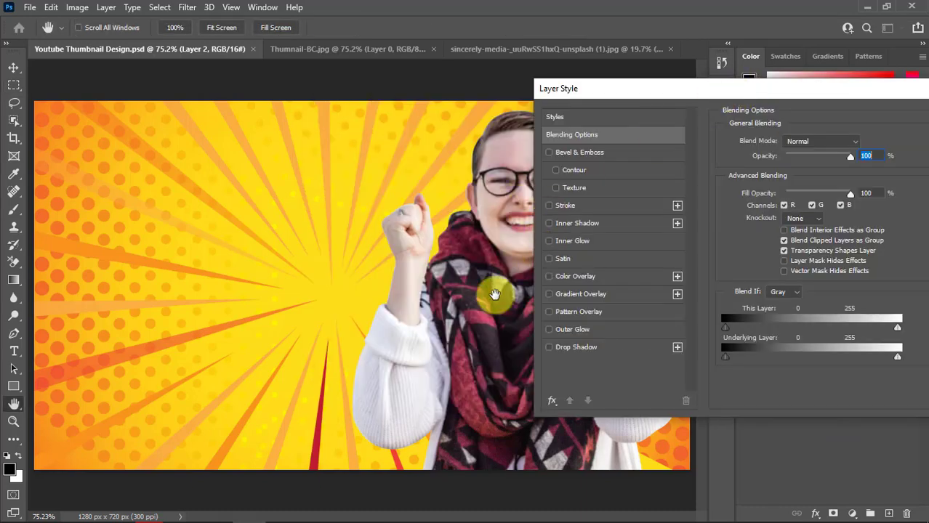
click(565, 206)
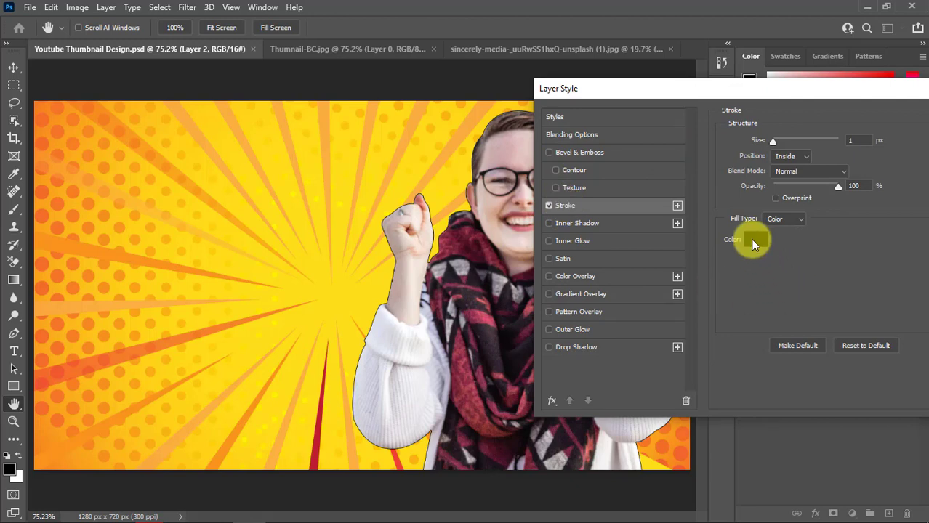
click(756, 239)
drag(166, 197, 10, 98)
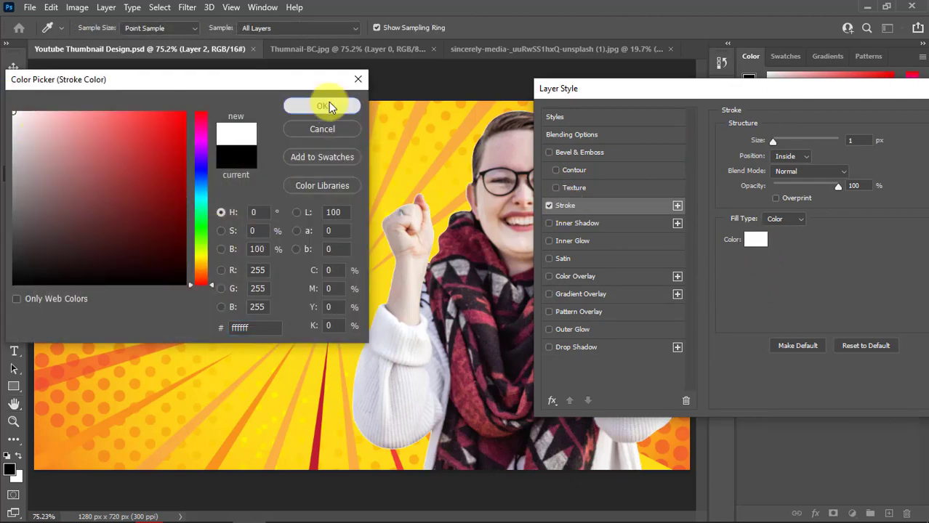
click(322, 105)
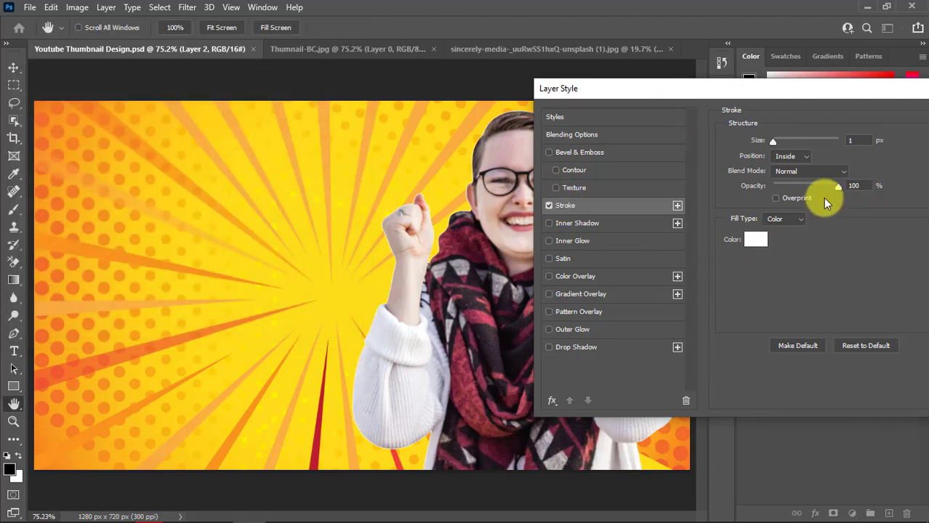
Position the woman's stroke outside, set its size to 12 px, and apply the layer style
click(791, 156)
click(791, 167)
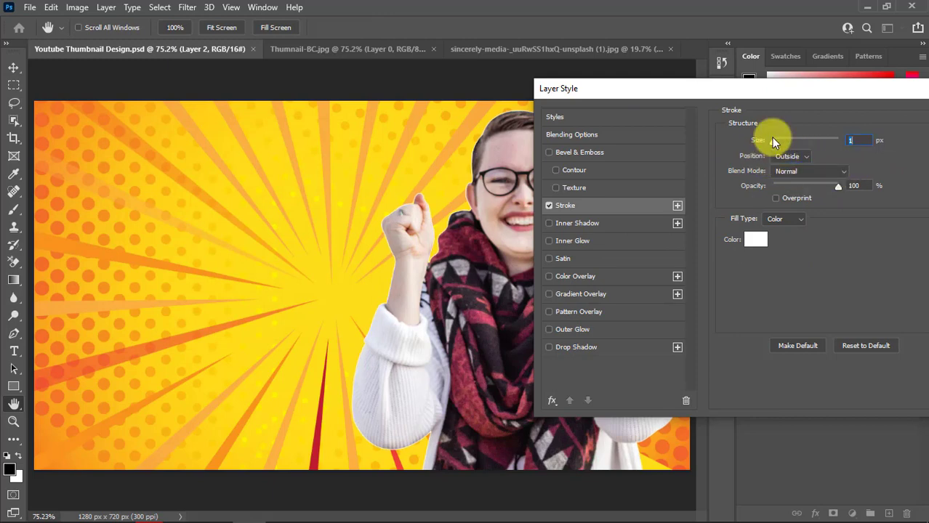
click(772, 141)
drag(773, 140, 780, 139)
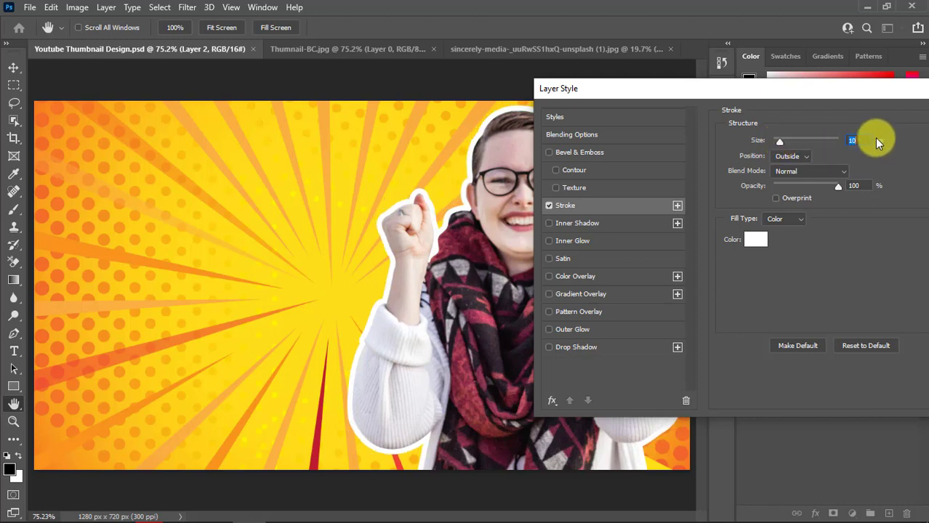
text(12)
drag(739, 92, 530, 94)
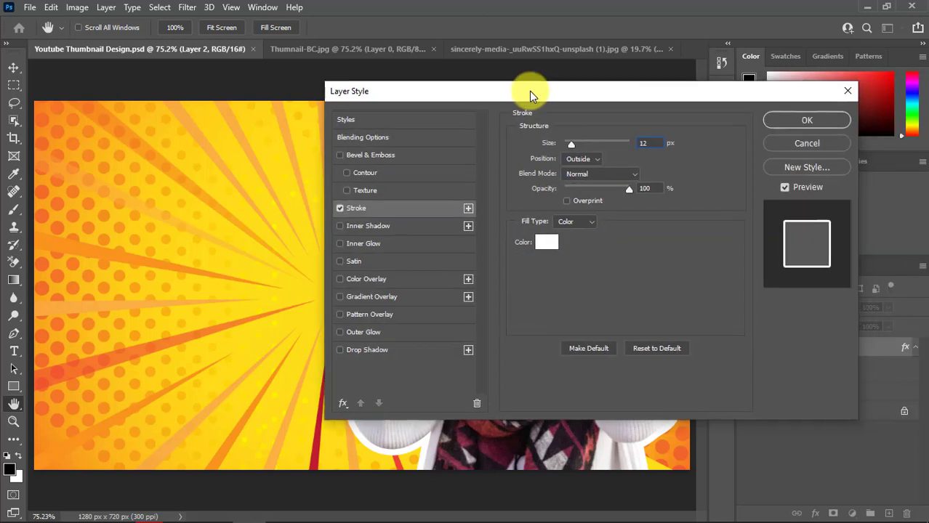
key(v)
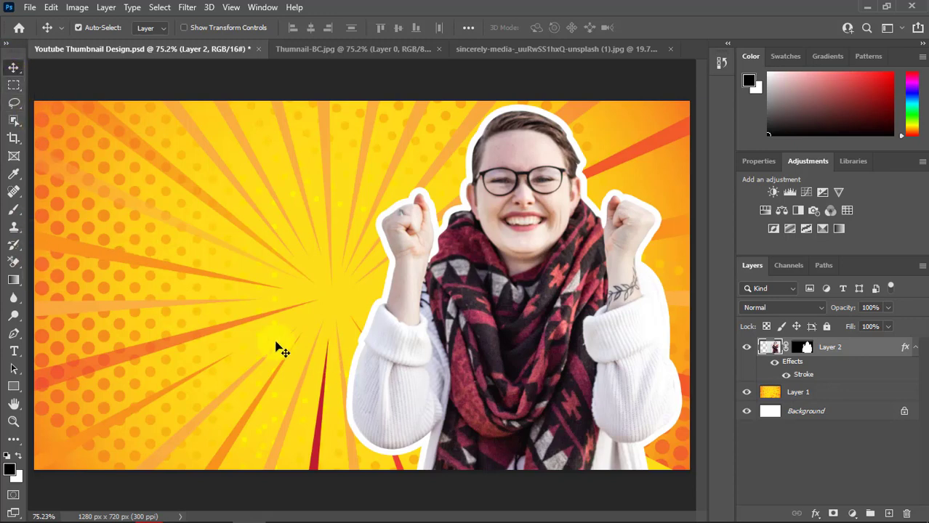
Add the text PROFESSIONAL to the upper part of the background beside the woman
click(14, 352)
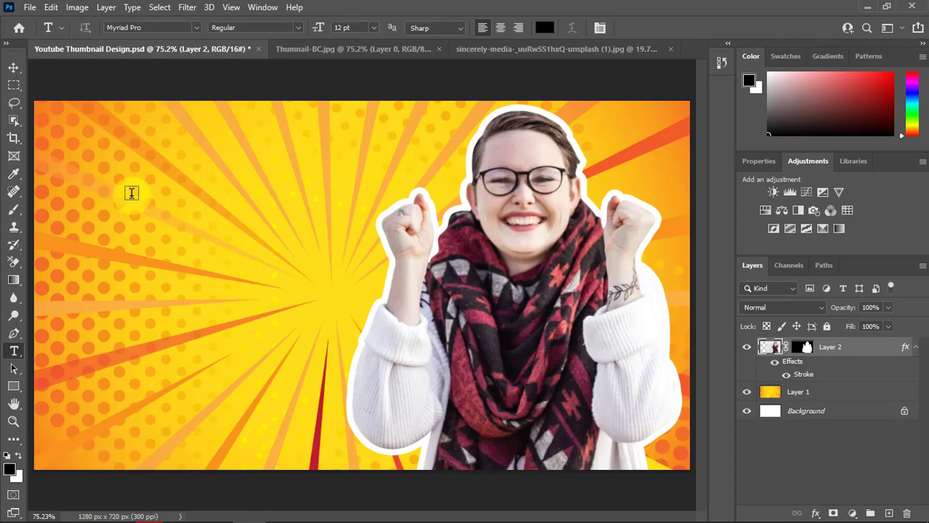
click(131, 192)
text(PO)
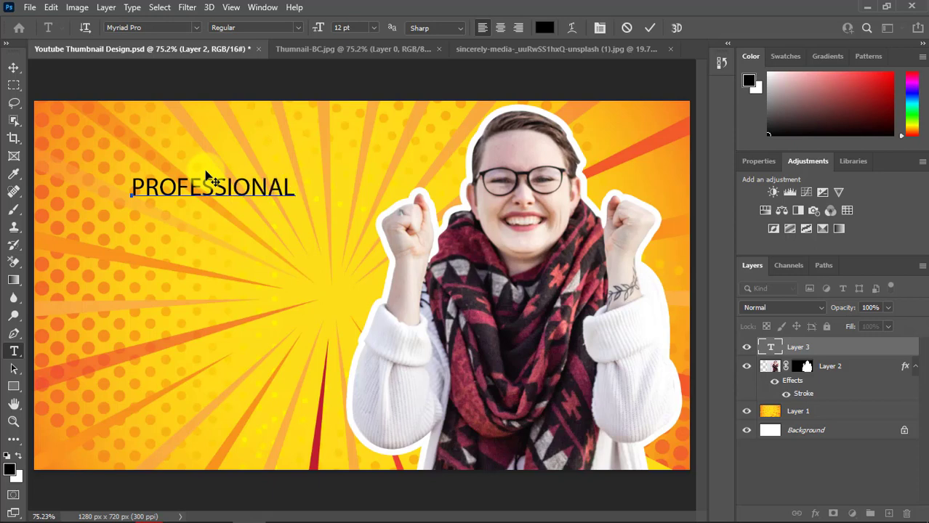
click(14, 67)
drag(289, 203, 289, 204)
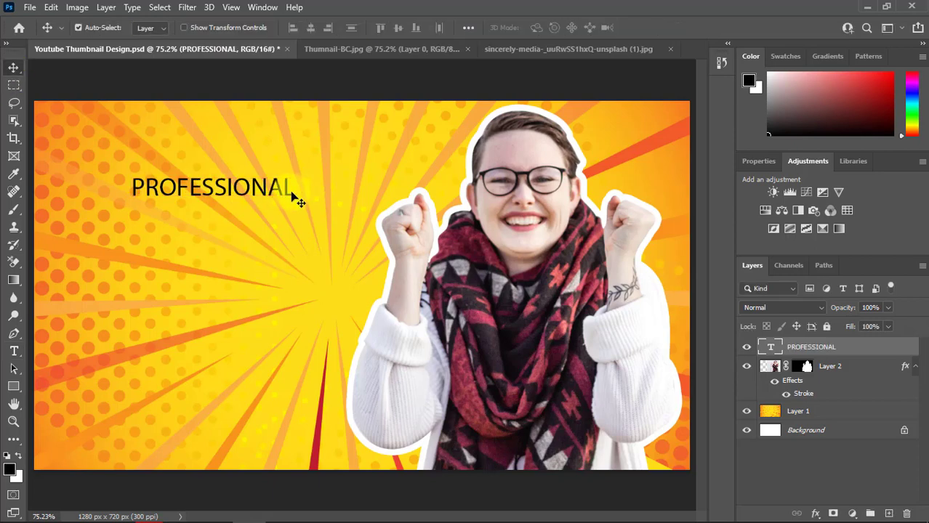
Scale the PROFESSIONAL text to about 190% and place it beside the woman's head
key(ctrl+t)
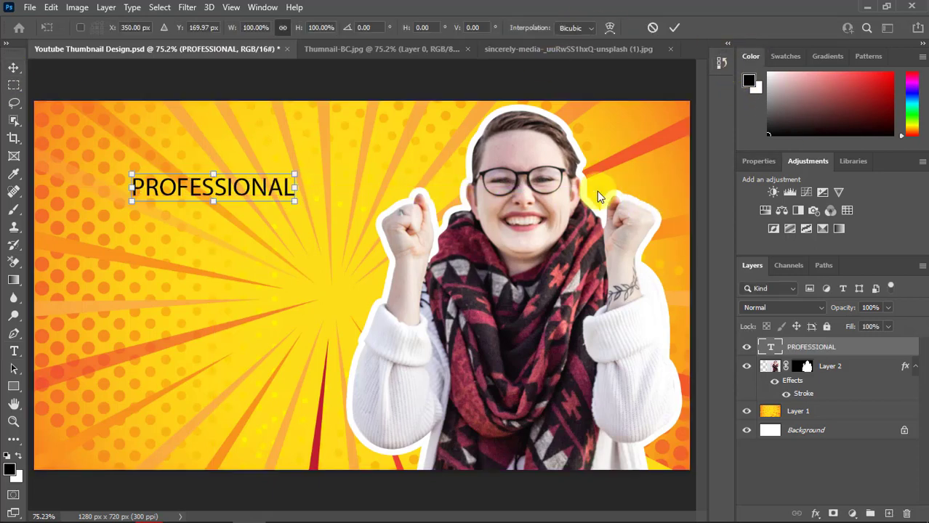
key(Return)
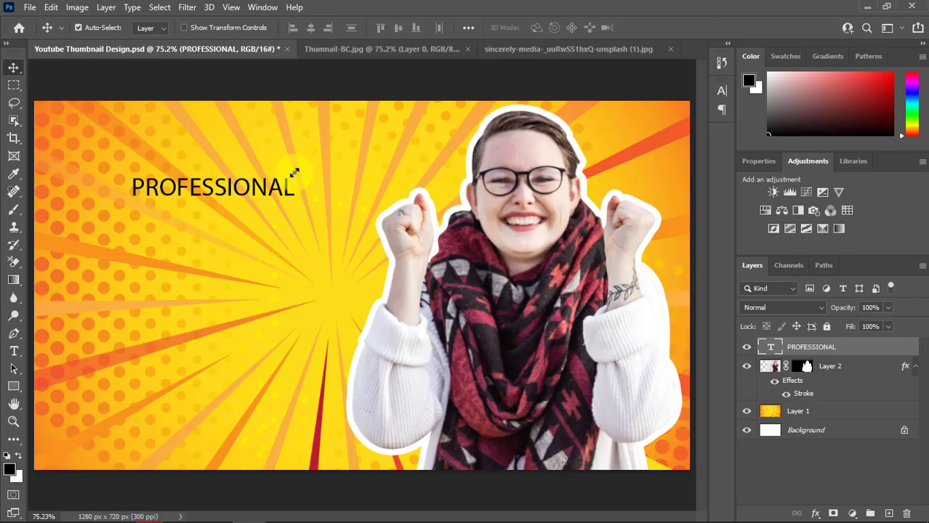
key(ctrl)
key(ctrl+t)
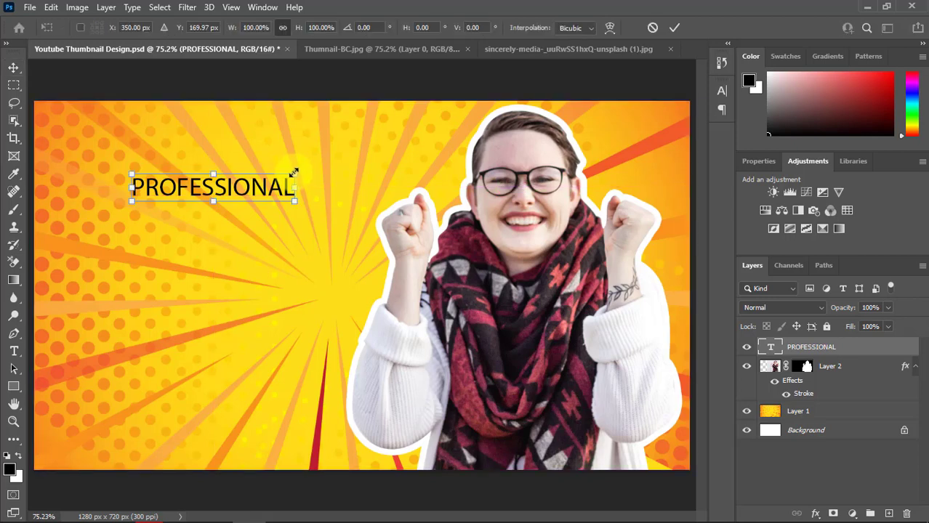
mouse_move(213, 198)
mouse_down()
mouse_move(238, 228)
mouse_move(264, 234)
mouse_move(243, 188)
mouse_move(213, 195)
mouse_up()
key(ctrl+z)
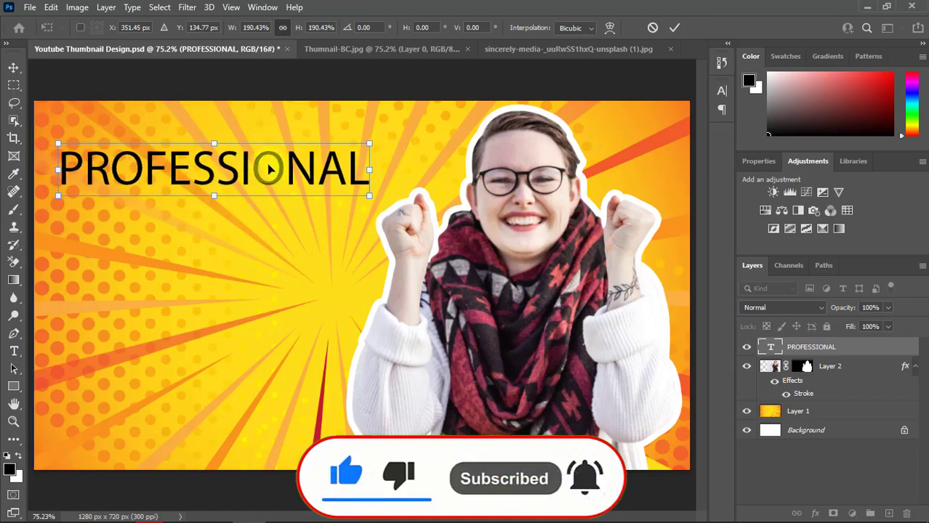
click(674, 27)
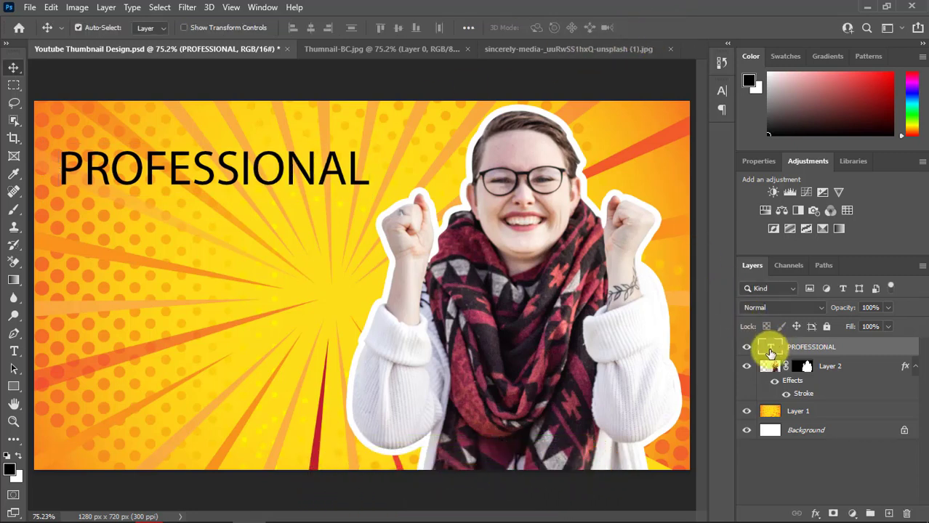
Change the PROFESSIONAL text's font to Source Sans Pro Black
double_click(774, 349)
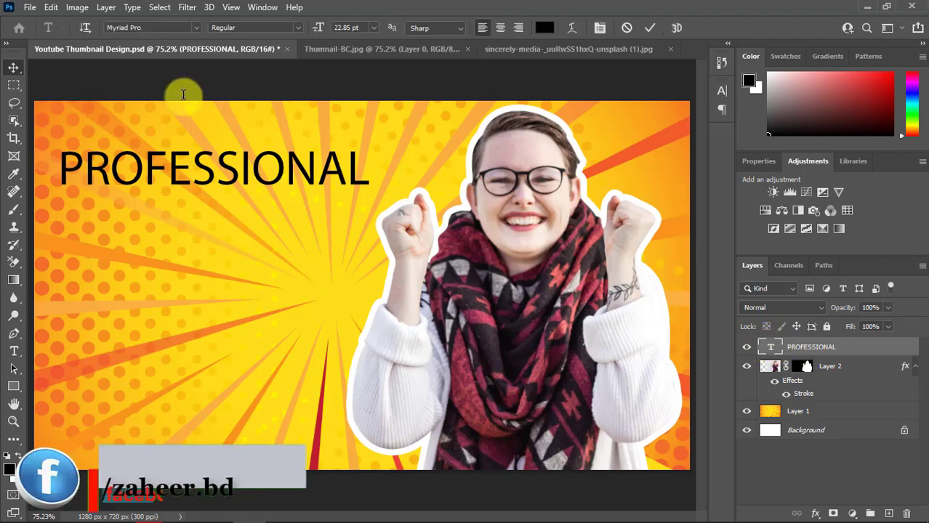
click(196, 27)
scroll(211, 163, down, 15)
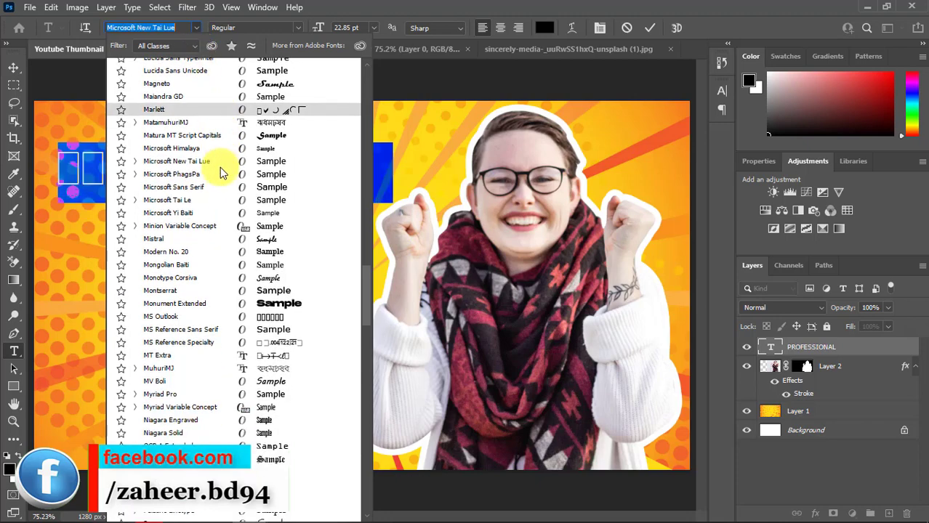
scroll(271, 352, down, 3)
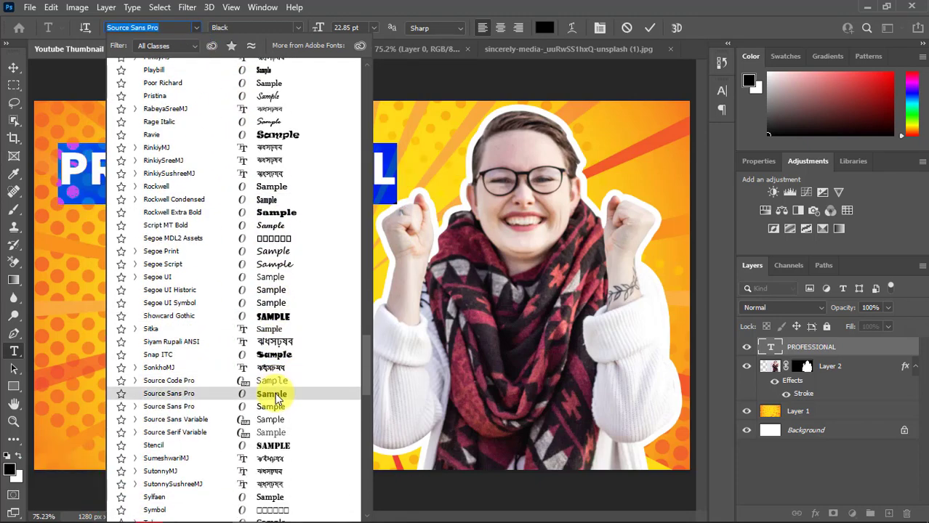
click(280, 384)
click(13, 67)
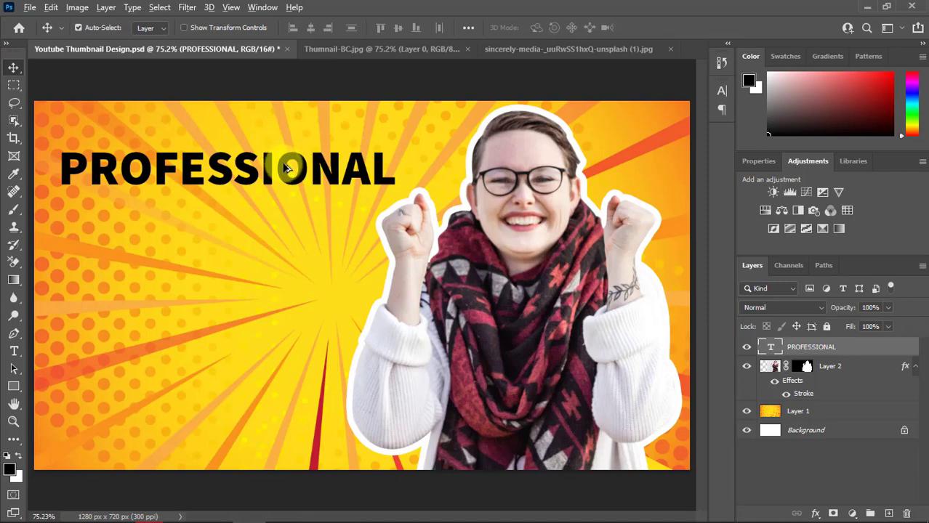
Duplicate the PROFESSIONAL text directly below the original and replace the copy's wording with YOUTUBE
drag(286, 168, 253, 221)
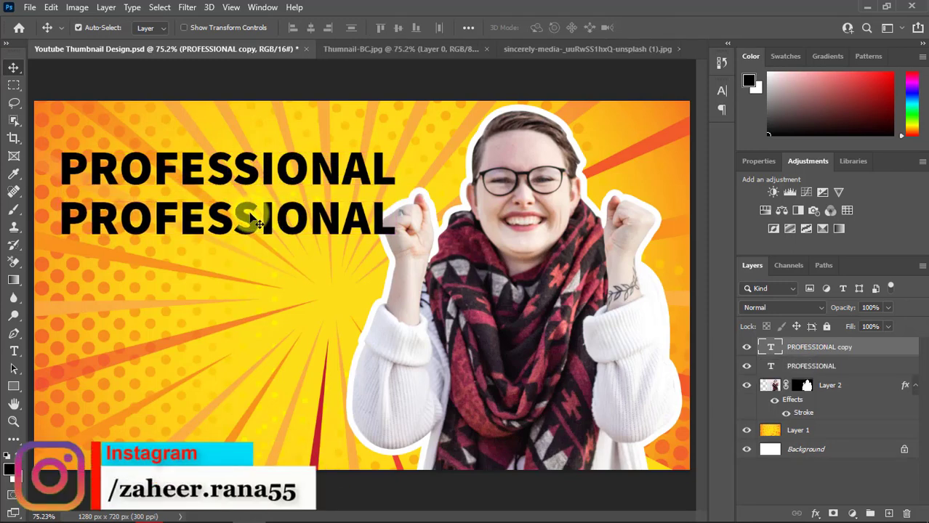
double_click(251, 219)
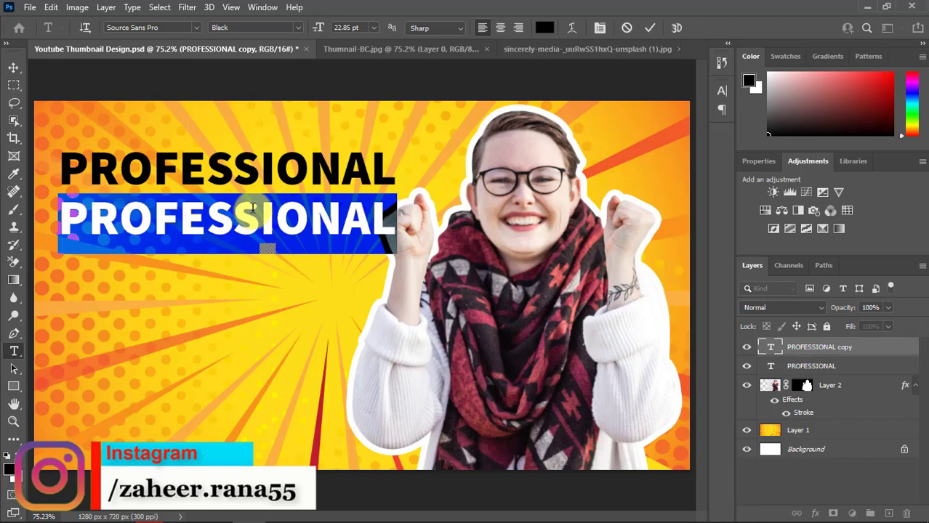
text(YO)
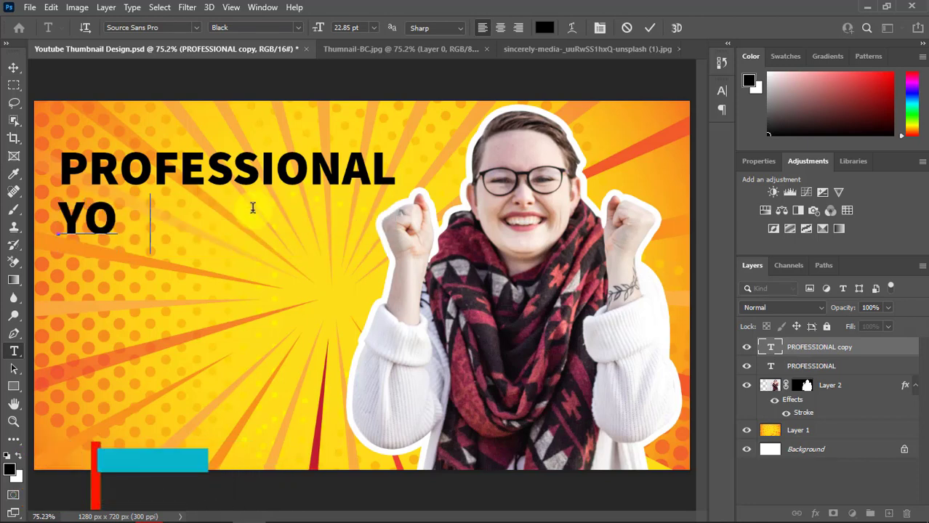
text(UTU)
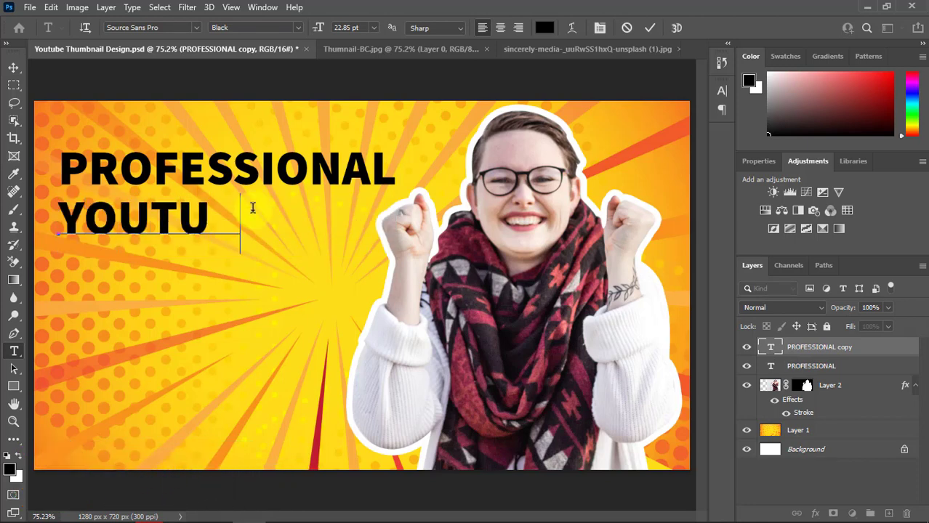
text(BW)
key(BackSpace)
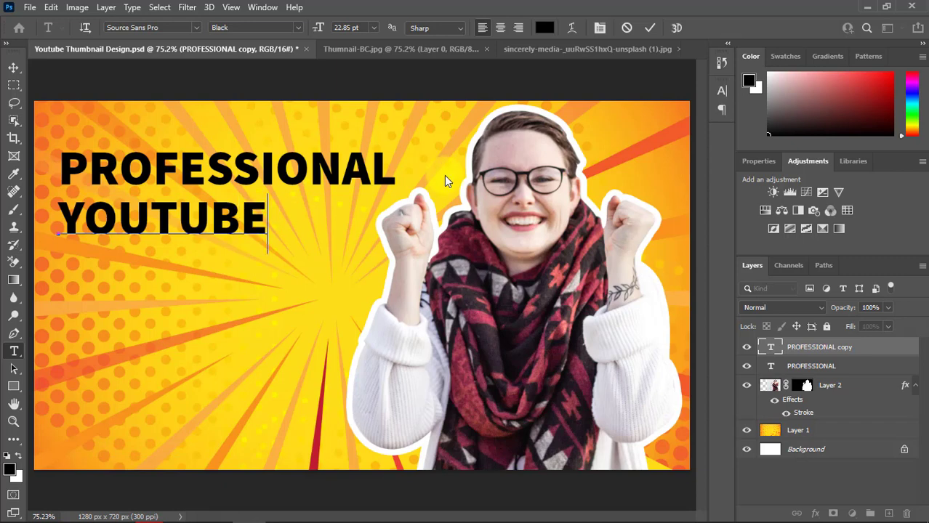
Duplicate the YOUTUBE text directly below the original and replace the copy's wording with THUMBNAIL
key(ctrl+Return)
key(v)
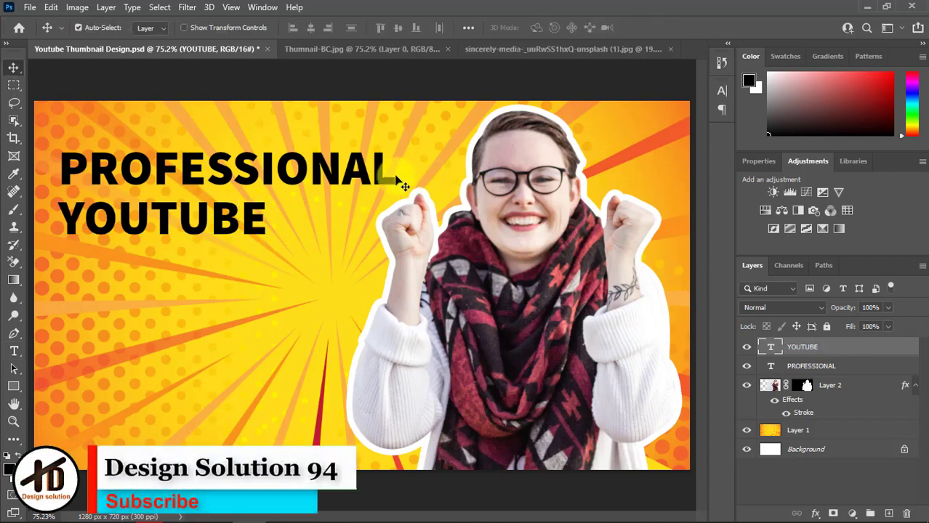
drag(228, 219, 228, 269)
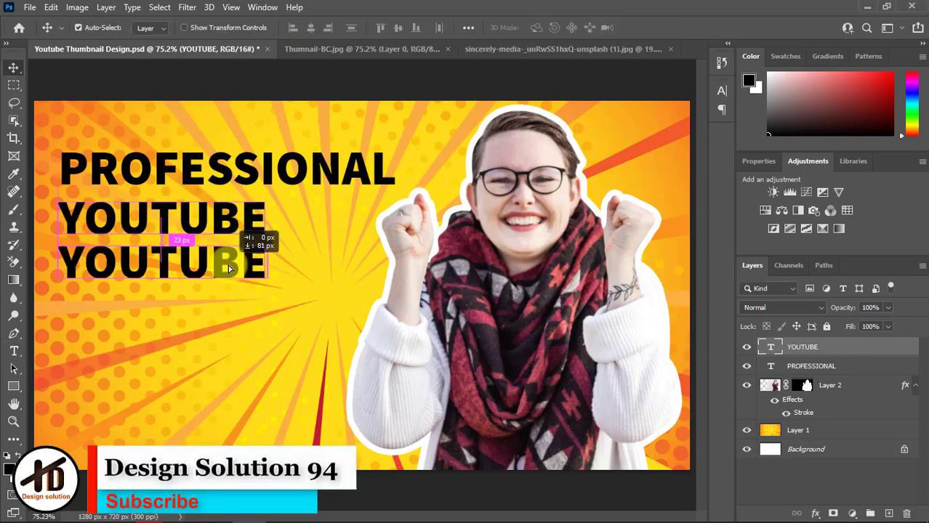
double_click(191, 267)
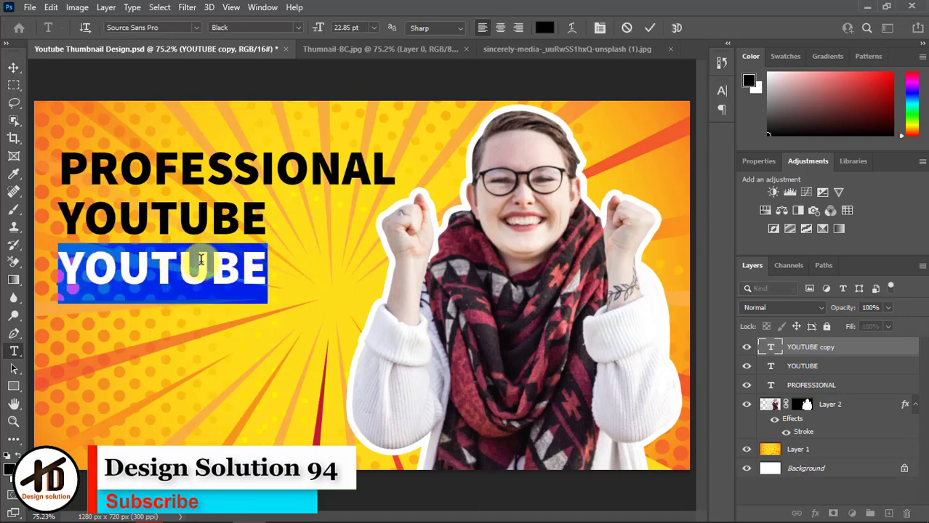
text(TH)
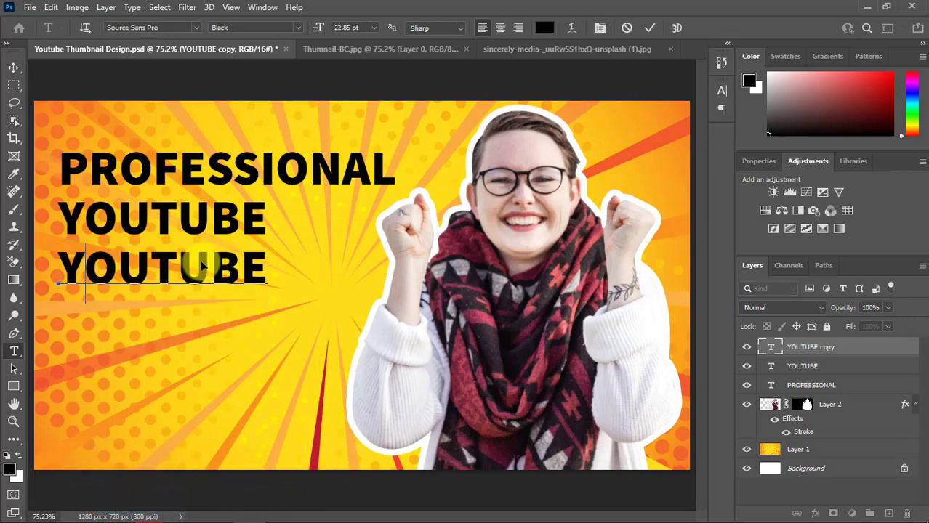
text(UMBNAIL)
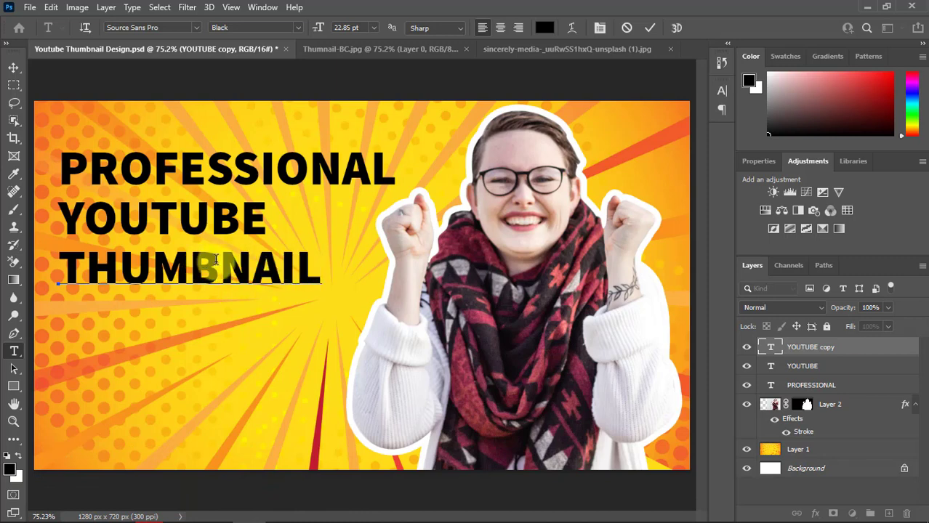
key(ctrl+Return)
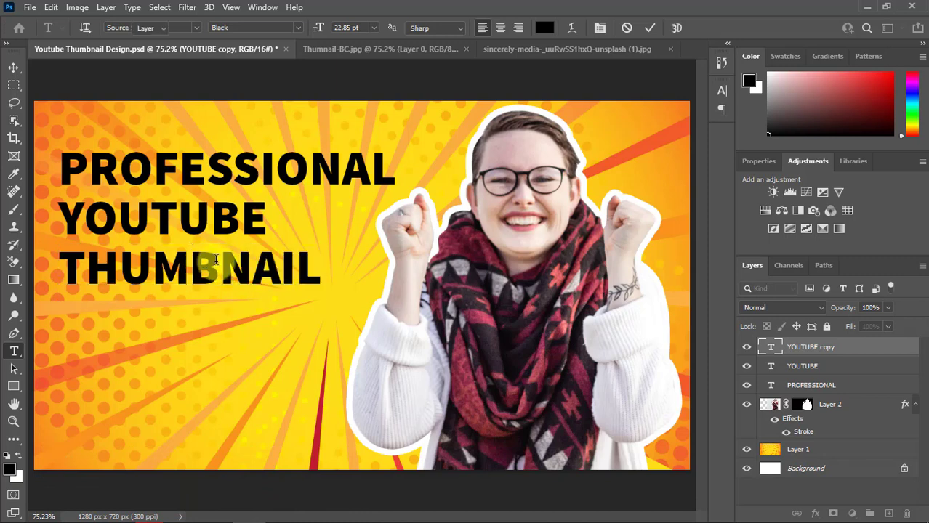
Duplicate the THUMBNAIL text directly below the original and replace the copy's wording with DESIGN
key(v)
drag(205, 266, 206, 325)
double_click(195, 320)
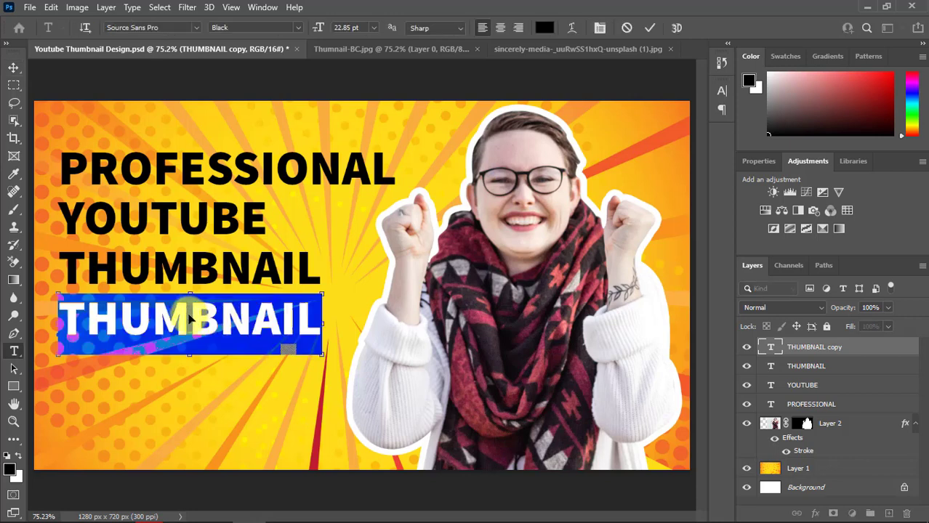
text(DESIGN)
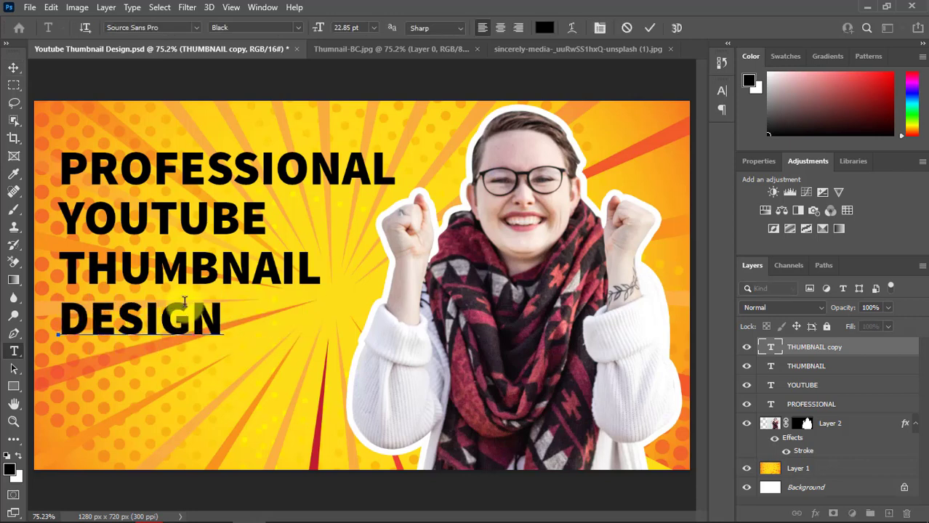
click(13, 67)
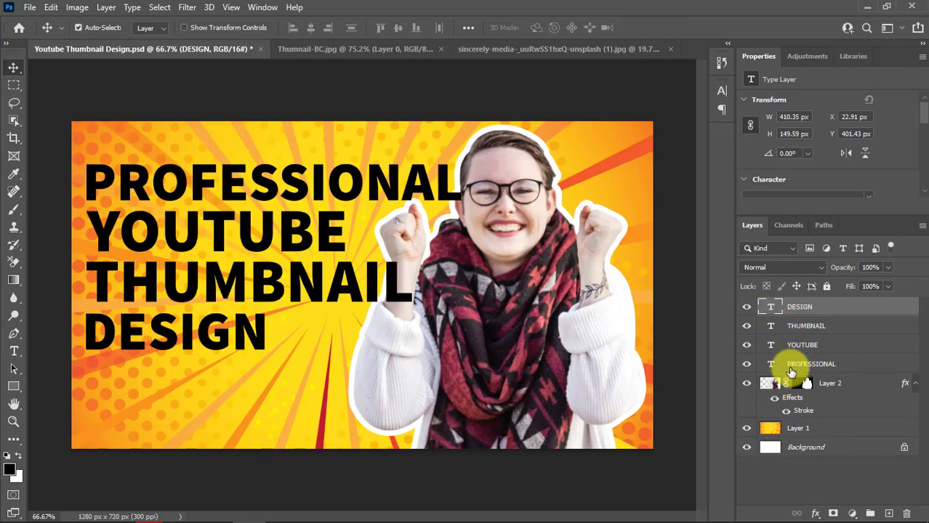
Set the PROFESSIONAL text's font size to 13 pt and slightly reduce the font size of the YOUTUBE text
double_click(771, 364)
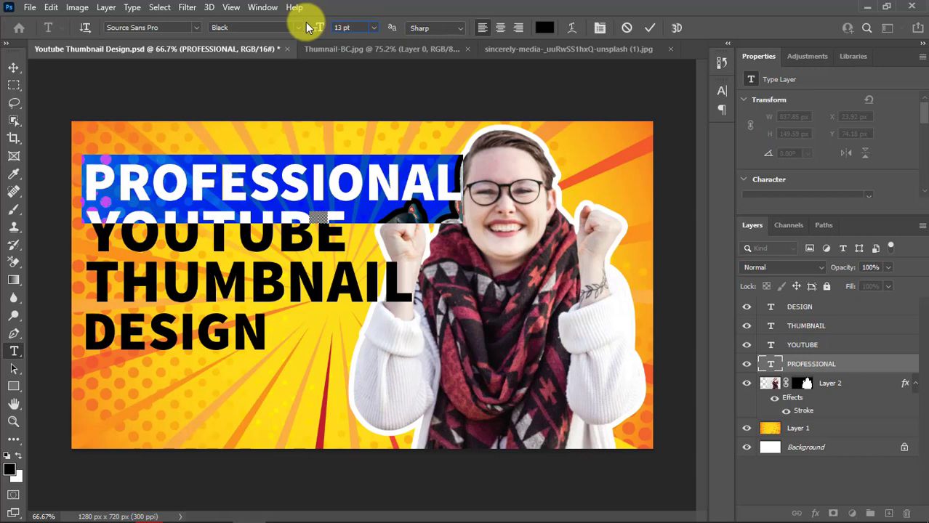
key(Return)
double_click(771, 344)
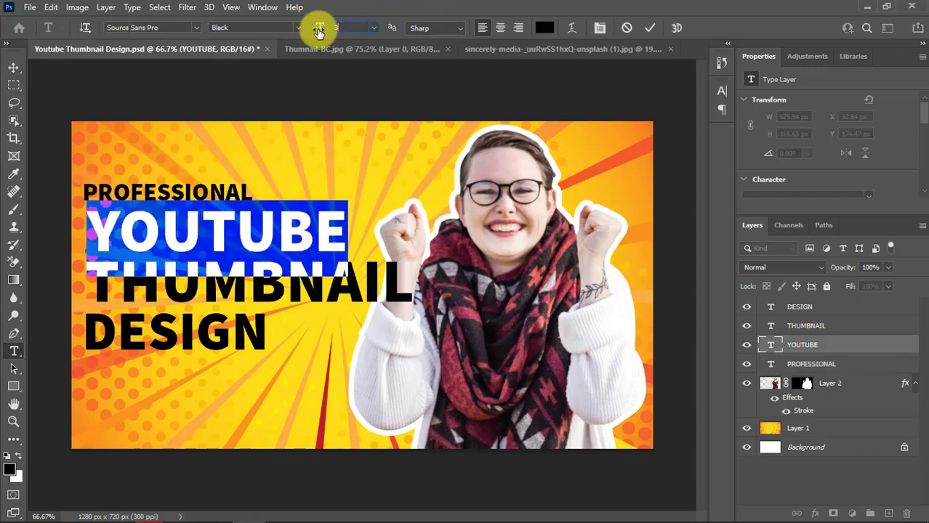
drag(318, 31, 329, 299)
double_click(771, 364)
Reduce the THUMBNAIL text's font size to clear the woman's arm and set the DESIGN text's size to 25 pt
double_click(770, 326)
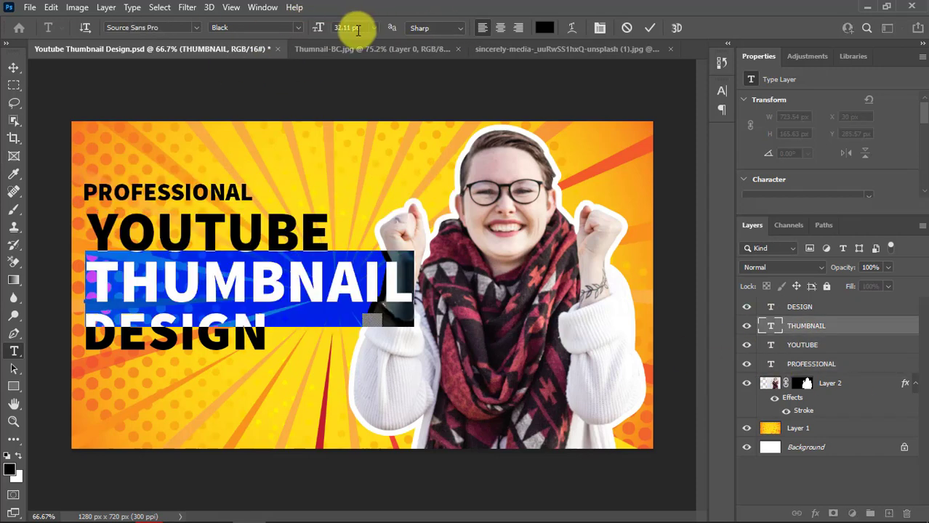
click(315, 31)
text(2)
double_click(775, 309)
drag(315, 30, 295, 31)
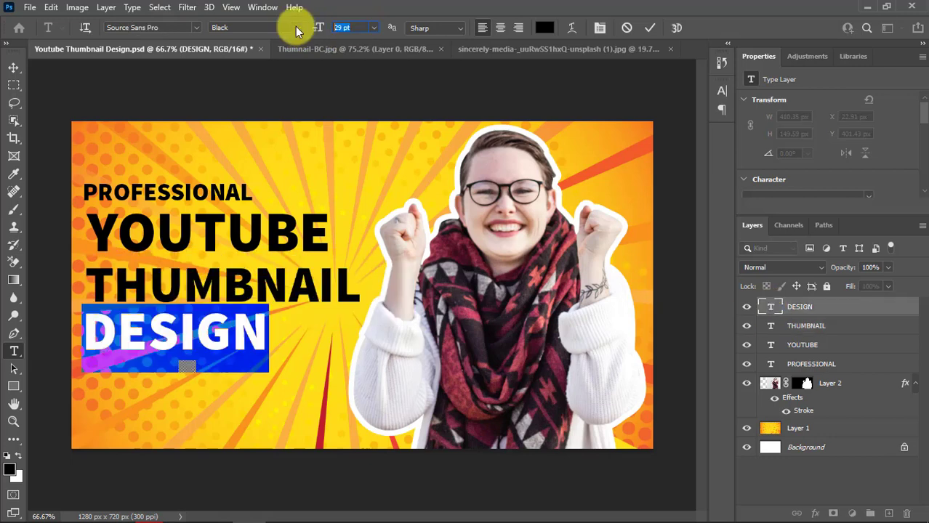
click(314, 29)
text(25)
click(13, 68)
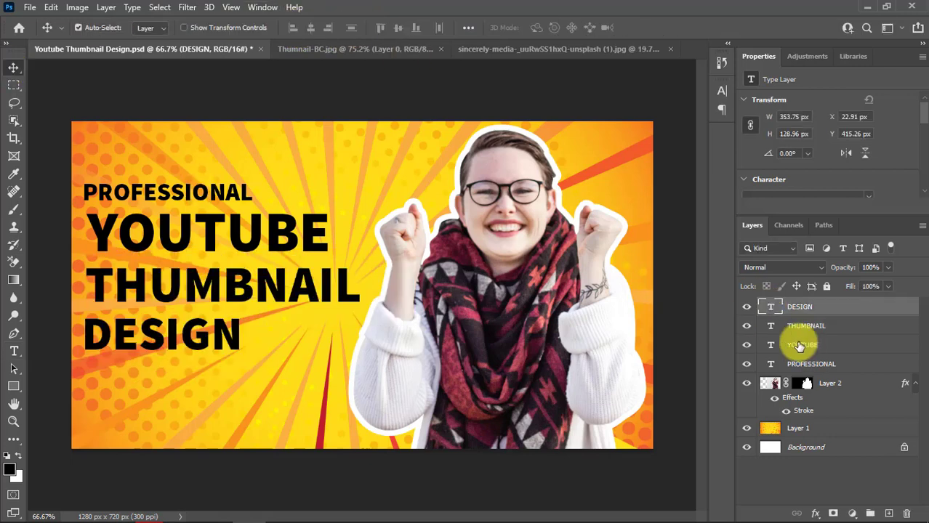
Align the four title text layers on their horizontal centres and move the whole block up about 50 px
click(816, 364)
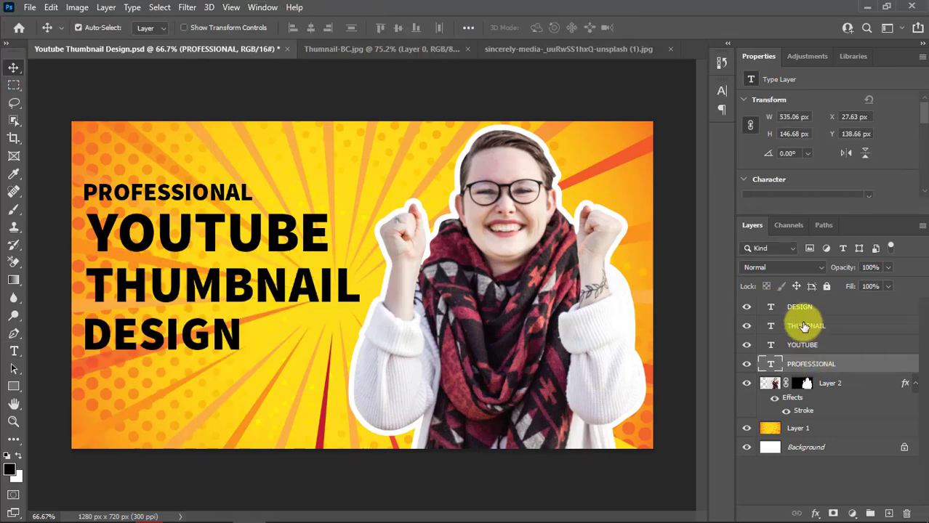
shift+click(802, 345)
shift+click(800, 306)
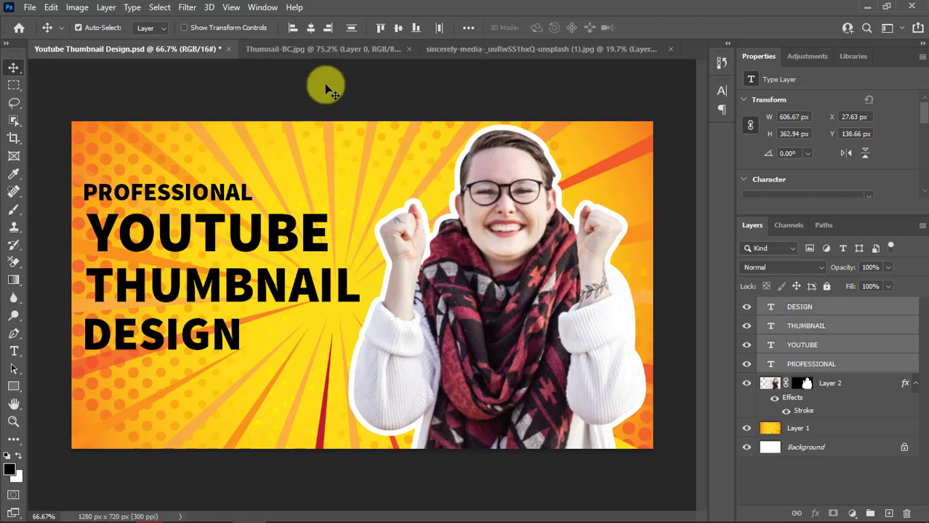
click(314, 28)
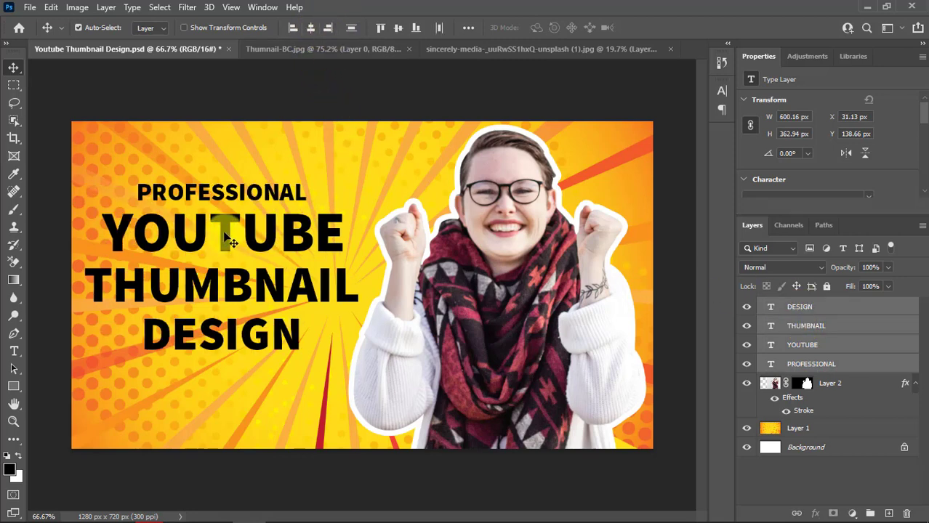
drag(222, 227, 227, 206)
Shift the title lines slightly upward and tighten the vertical spacing between YOUTUBE, THUMBNAIL and DESIGN
click(819, 314)
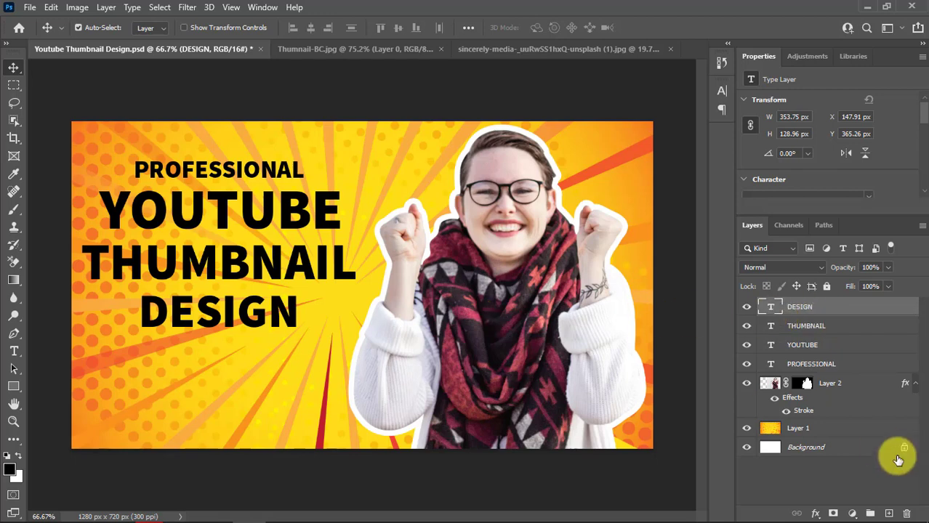
click(804, 506)
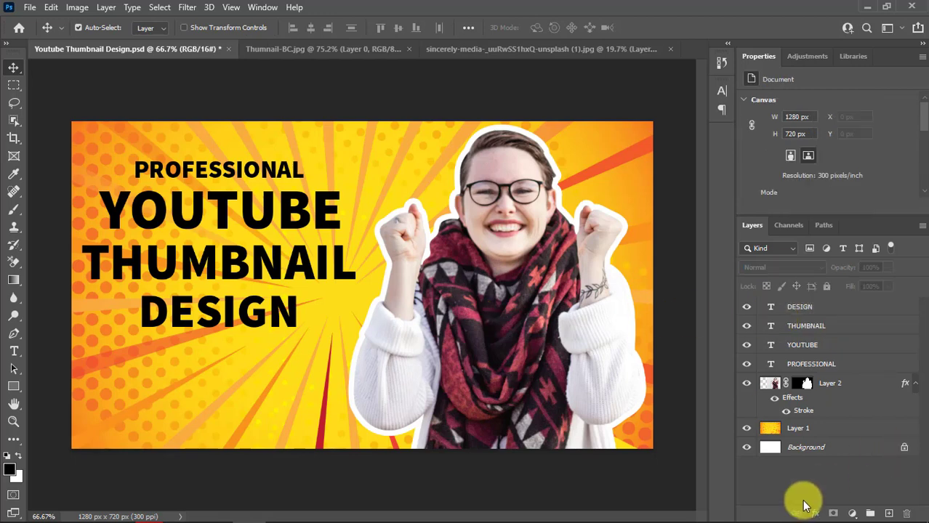
key(ctrl+z)
key(ctrl+z)
key(ctrl+z)
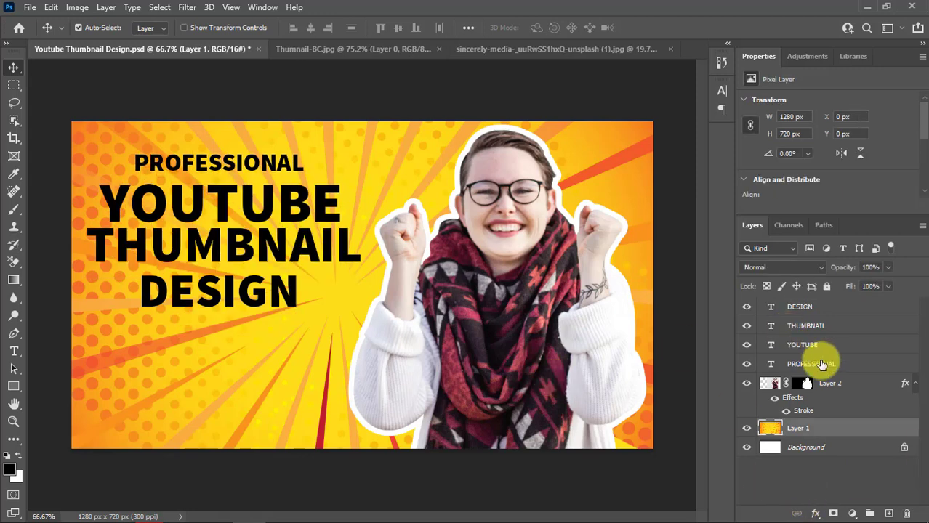
Draw a rectangle shape of about 394 by 50 px covering the PROFESSIONAL text, on a layer above it
click(823, 364)
key(u)
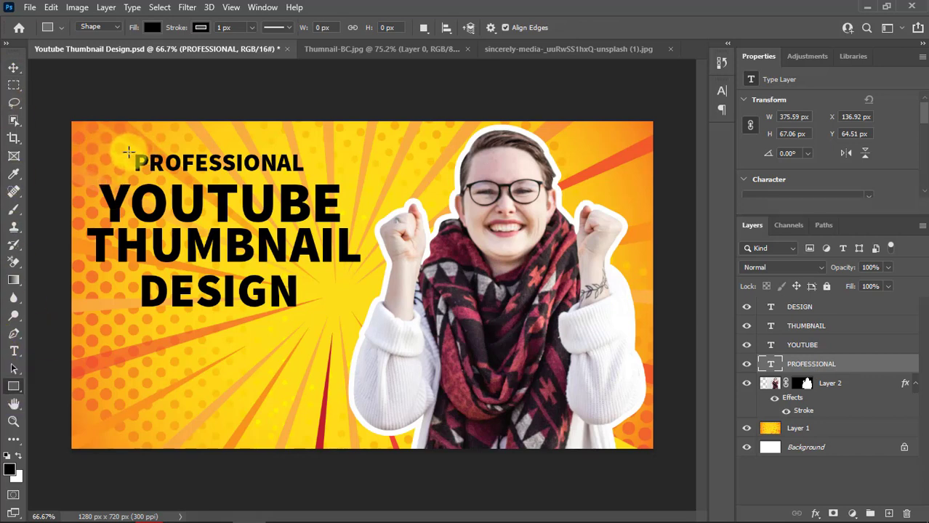
drag(129, 151, 308, 173)
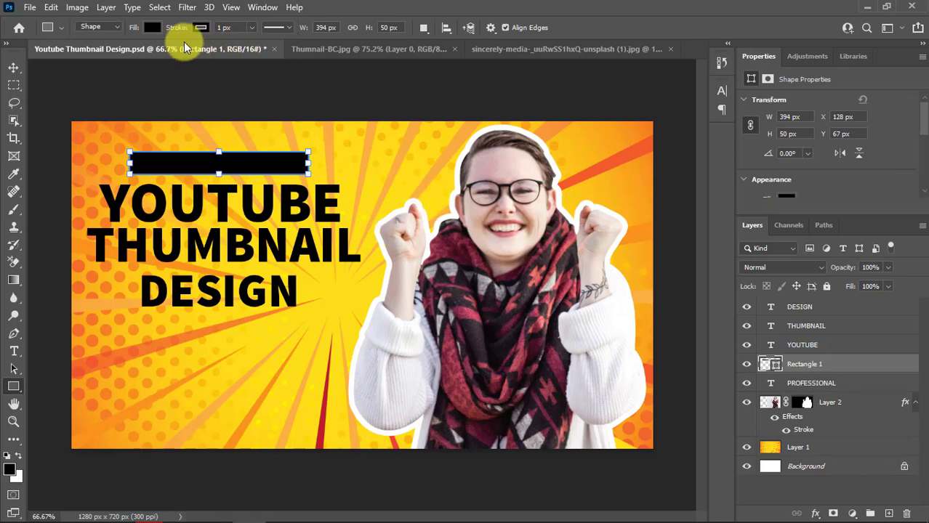
Give the rectangle over PROFESSIONAL a white fill and a black stroke 5 px wide
click(152, 29)
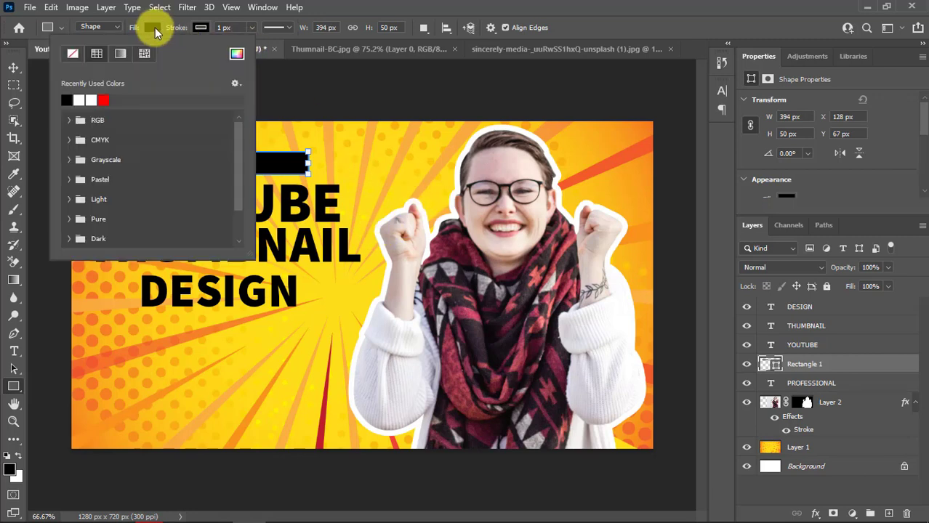
click(89, 100)
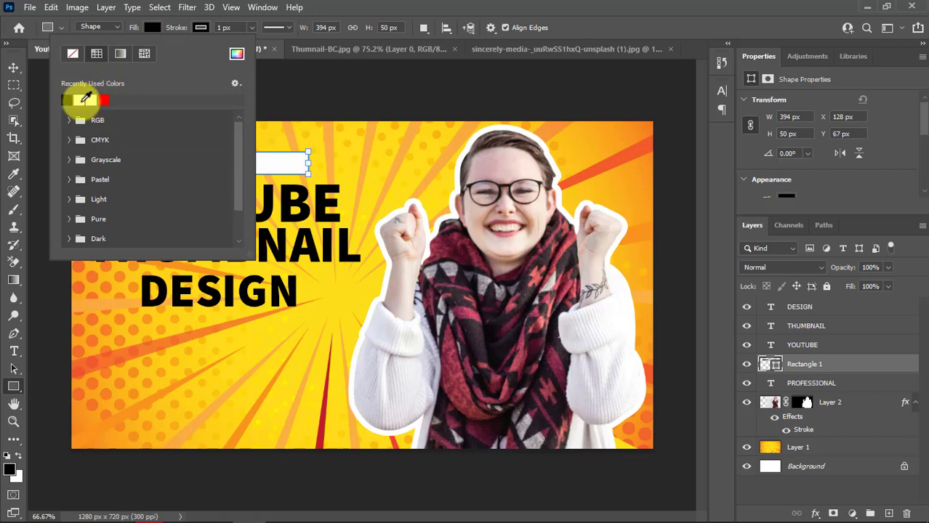
click(200, 28)
click(116, 99)
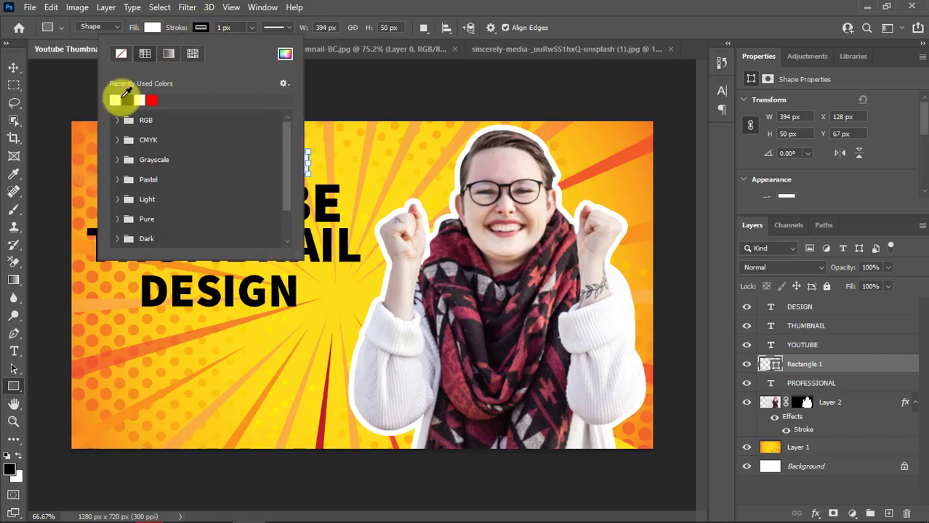
click(251, 29)
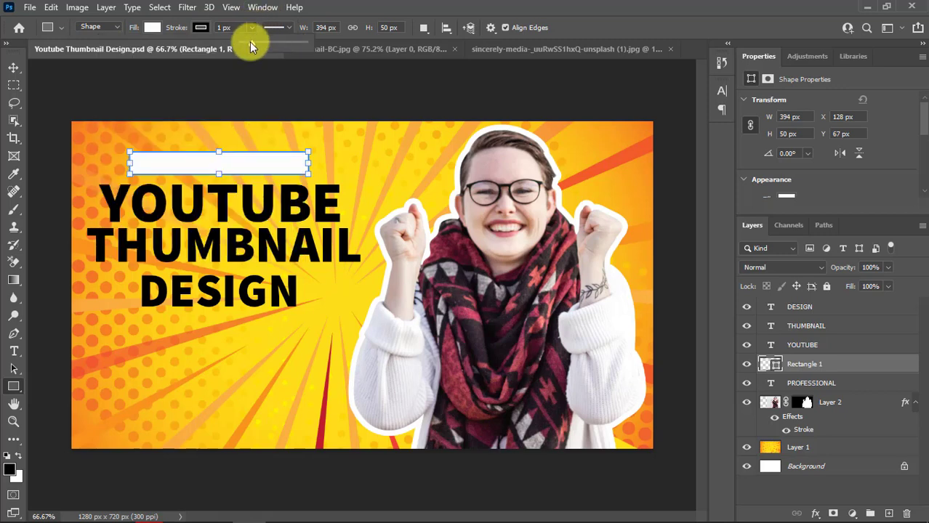
drag(254, 42, 250, 41)
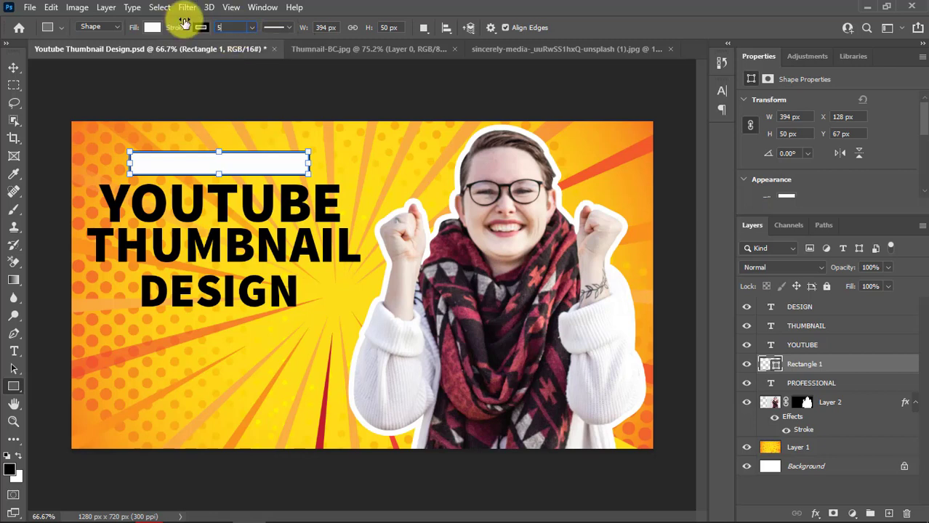
key(Return)
click(13, 67)
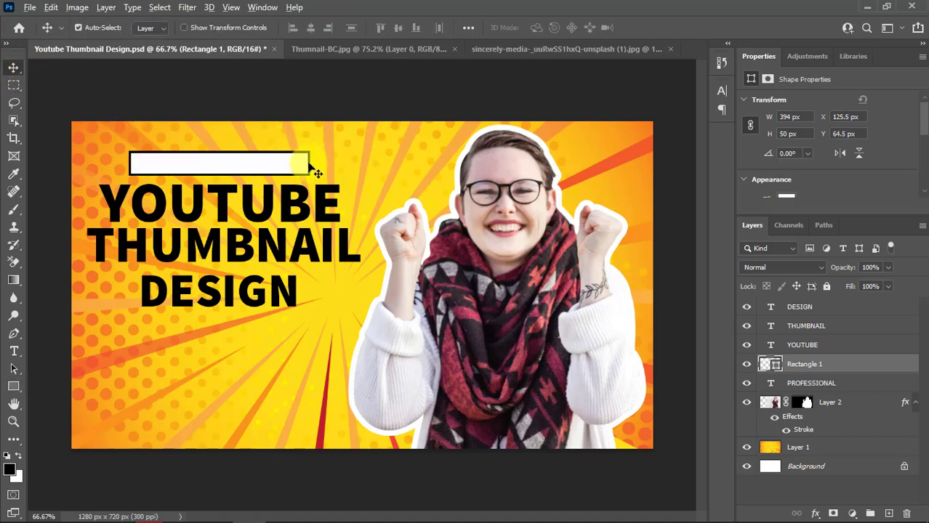
Duplicate the rectangle behind the YOUTUBE text and scale the copy to about 554 by 97 px to frame the word
drag(303, 162, 349, 205)
key(ctrl+t)
drag(99, 204, 89, 205)
drag(218, 183, 218, 185)
drag(154, 179, 238, 224)
drag(441, 200, 441, 180)
drag(442, 388, 446, 397)
key(ctrl+0)
drag(43, 197, 68, 196)
drag(366, 195, 347, 195)
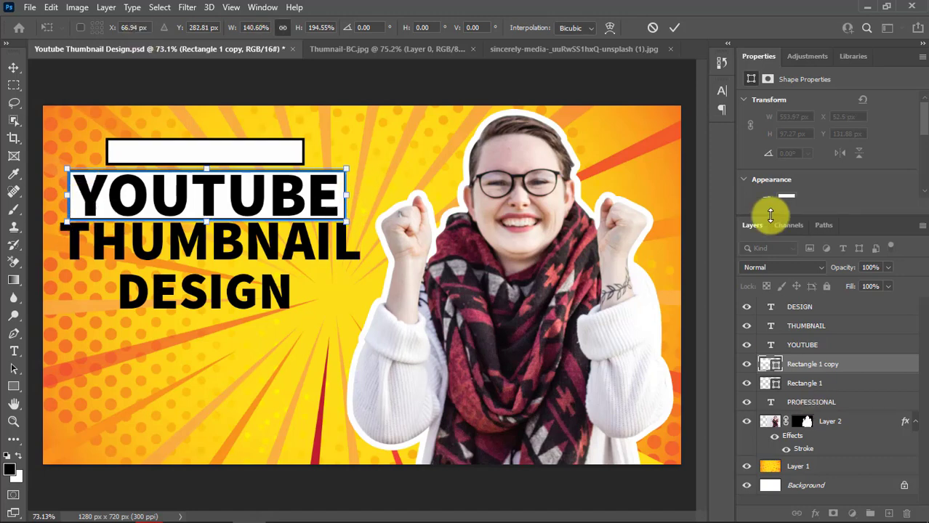
Change the rectangle behind YOUTUBE to a red fill with no stroke
drag(760, 217, 760, 252)
double_click(770, 397)
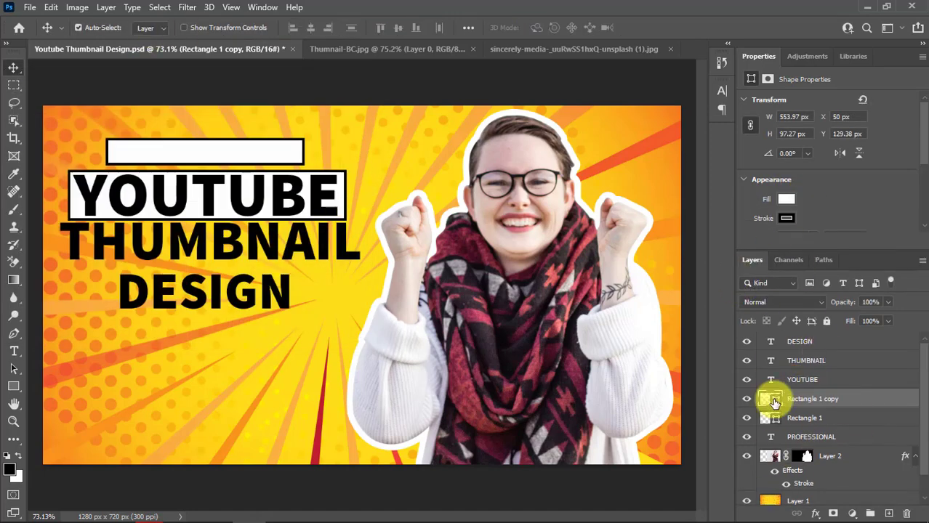
click(786, 199)
click(741, 271)
click(748, 244)
click(562, 200)
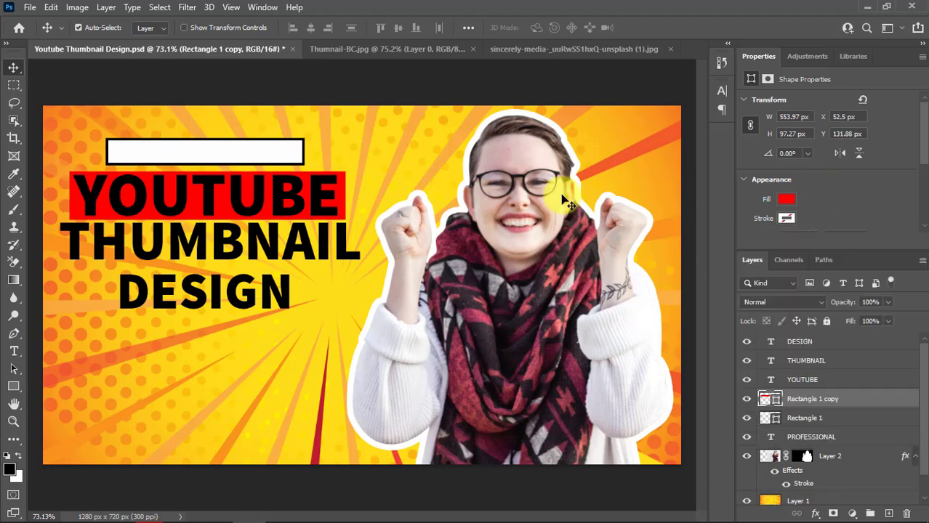
key(Down)
key(Up)
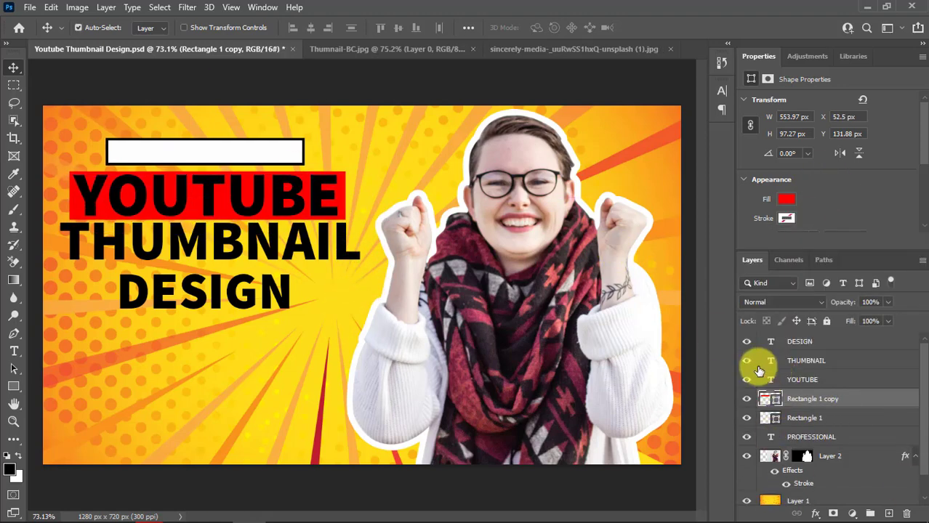
Set the YOUTUBE text's colour to white and the PROFESSIONAL text's colour to black
double_click(770, 379)
click(781, 404)
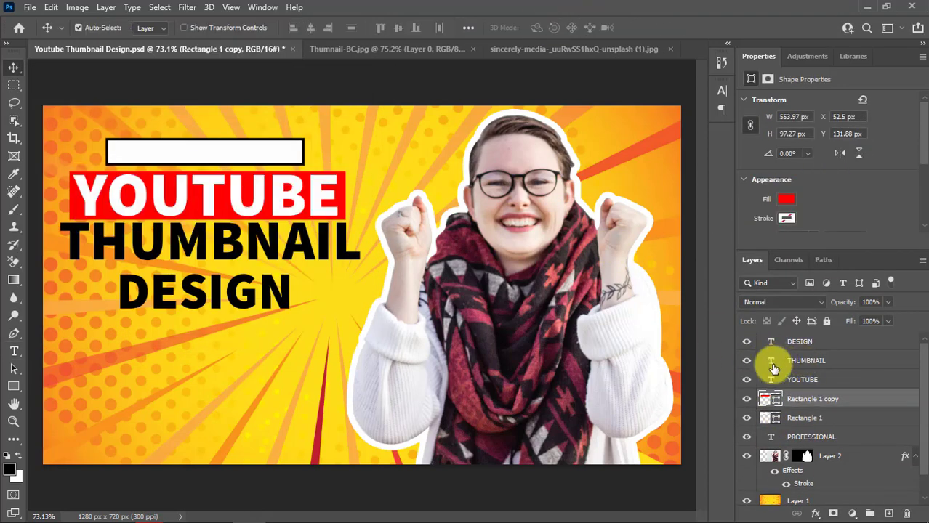
double_click(771, 438)
click(544, 28)
drag(21, 270, 4, 284)
click(322, 106)
click(863, 369)
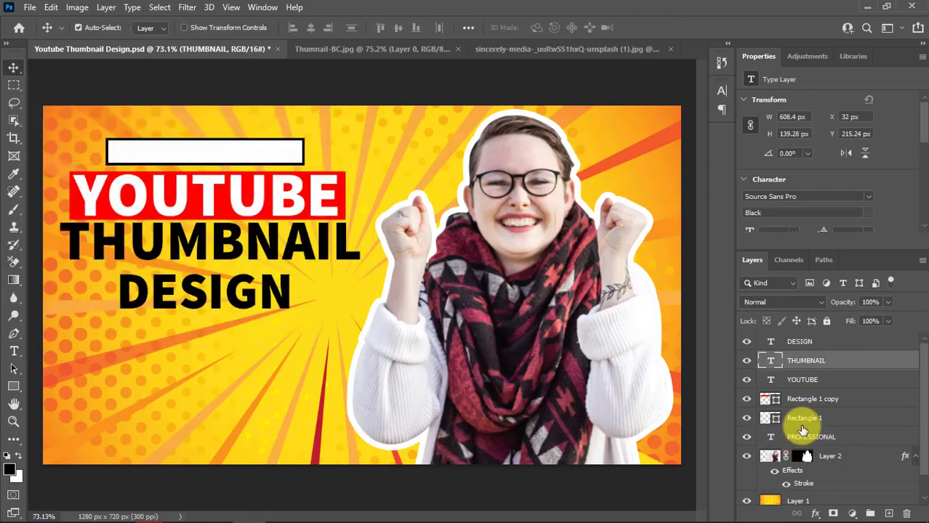
Reorder the layers so that both rectangles lie beneath the PROFESSIONAL text
drag(800, 425, 819, 443)
drag(817, 401, 815, 426)
scroll(778, 438, down, 1)
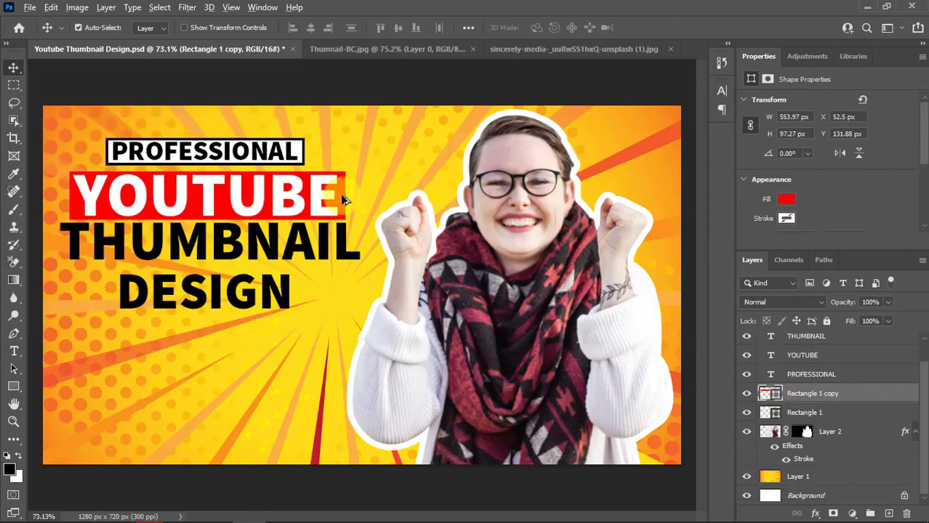
Duplicate the red rectangle behind YOUTUBE and scale the copy to about 621 by 97 px to frame the THUMBNAIL text
drag(342, 201, 366, 247)
click(807, 336)
click(827, 402)
key(ctrl+t)
key(Left)
key(Left)
key(Left)
key(Left)
key(Left)
key(Left)
key(Left)
key(Left)
key(Left)
key(Left)
key(Left)
key(Left)
key(Left)
key(Return)
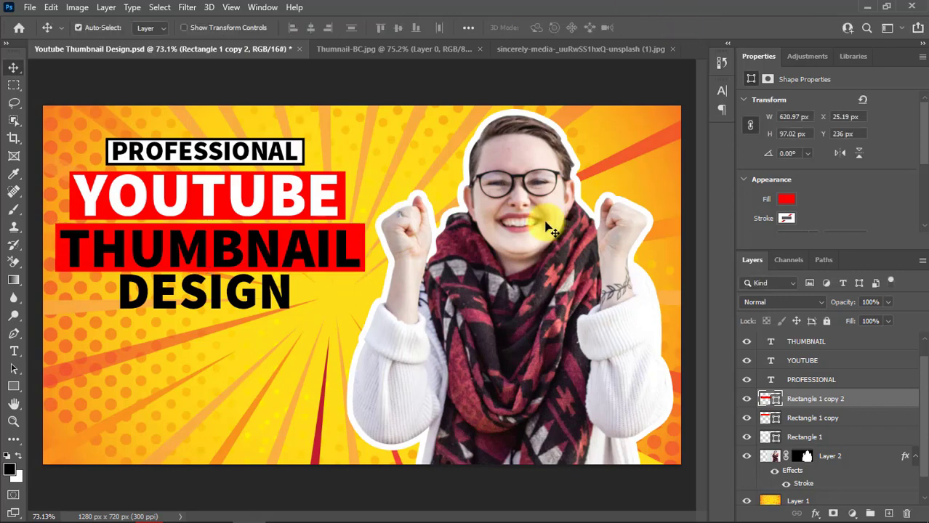
Duplicate the red rectangle behind the DESIGN text and scale the copy to about 367 by 82 px to frame the word
scroll(819, 378, up, 1)
click(774, 345)
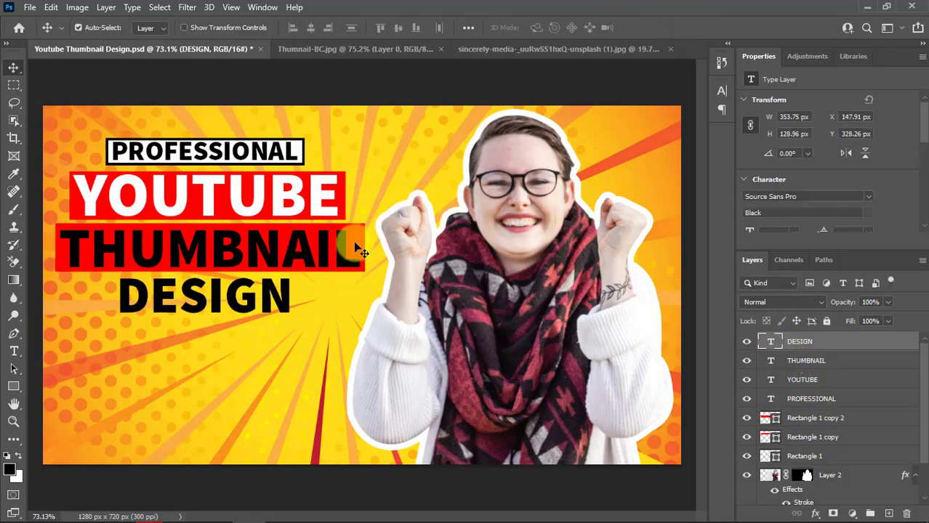
drag(357, 245, 357, 296)
key(ctrl+t)
drag(211, 321, 277, 343)
drag(217, 329, 219, 338)
drag(546, 283, 442, 278)
drag(167, 280, 447, 344)
drag(455, 296, 386, 285)
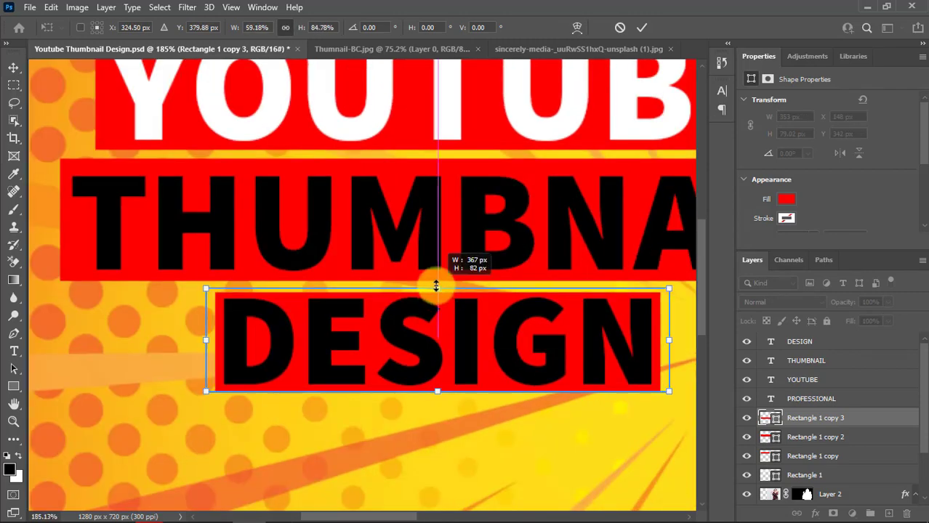
key(ctrl+0)
key(Return)
Change the rectangle behind DESIGN to a white fill with a black stroke
click(787, 199)
click(794, 212)
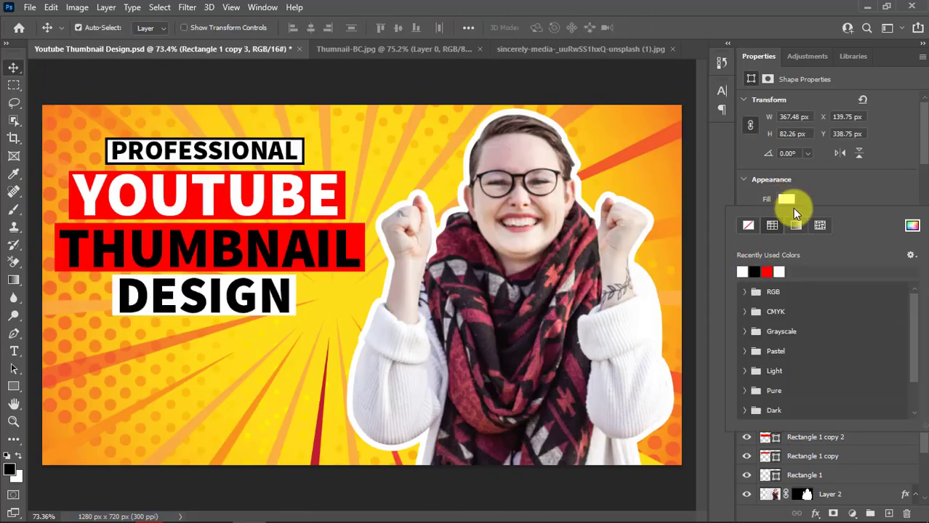
click(270, 218)
click(804, 442)
click(785, 198)
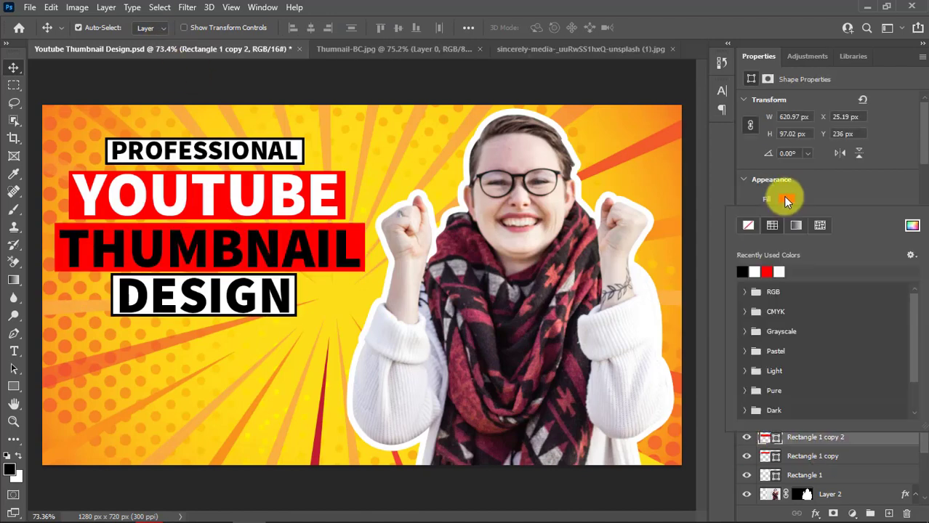
click(746, 227)
click(846, 245)
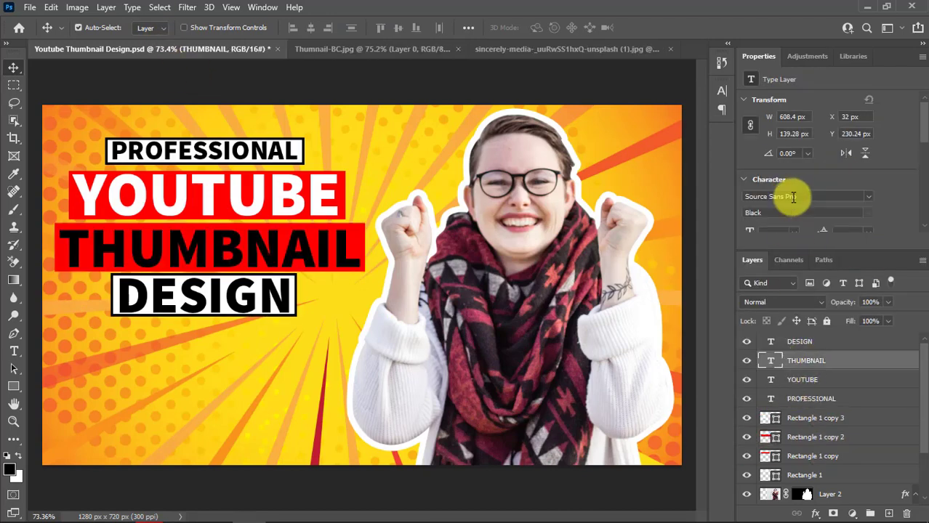
Set the THUMBNAIL text's colour to white and save the document
key(t)
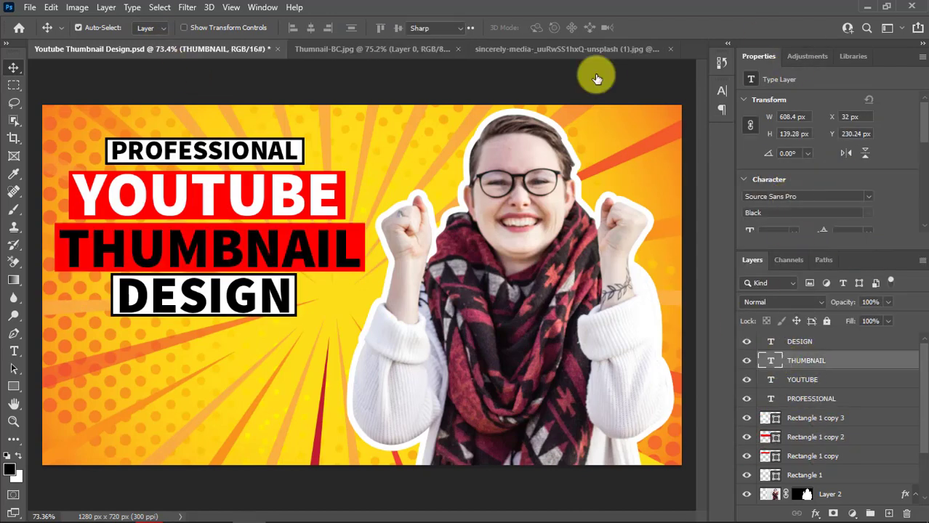
click(544, 28)
click(321, 104)
key(ctrl+s)
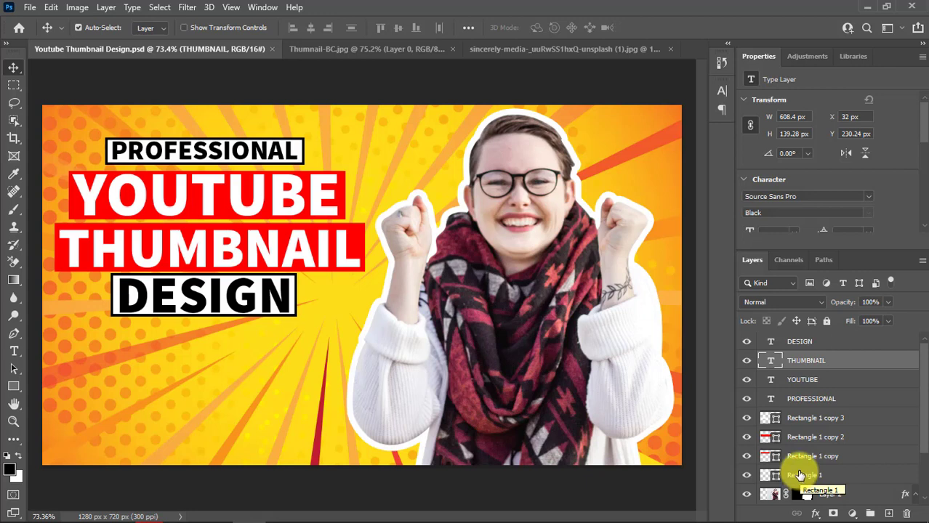
Enlarge the four title texts and their rectangles together to about 112% by 108%, skew them vertically by about -10.3°, and save the document
click(800, 475)
shift+click(807, 456)
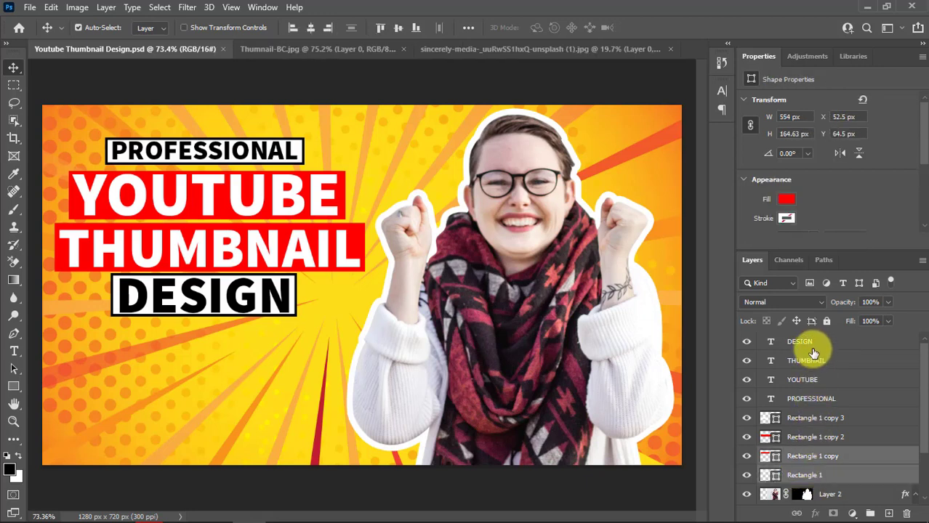
shift+click(814, 418)
shift+click(803, 343)
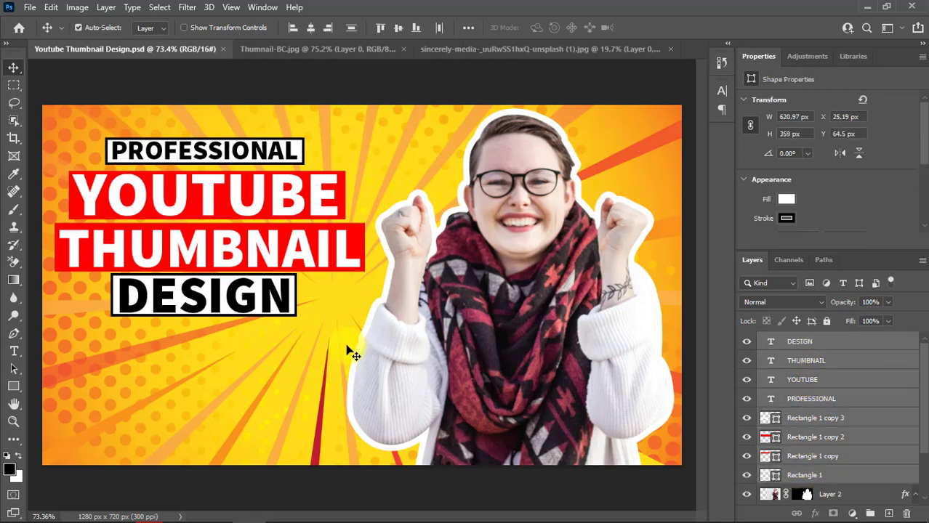
key(ctrl+t)
drag(366, 270, 315, 237)
drag(362, 211, 372, 210)
drag(374, 119, 389, 109)
drag(388, 305, 400, 305)
drag(396, 226, 345, 236)
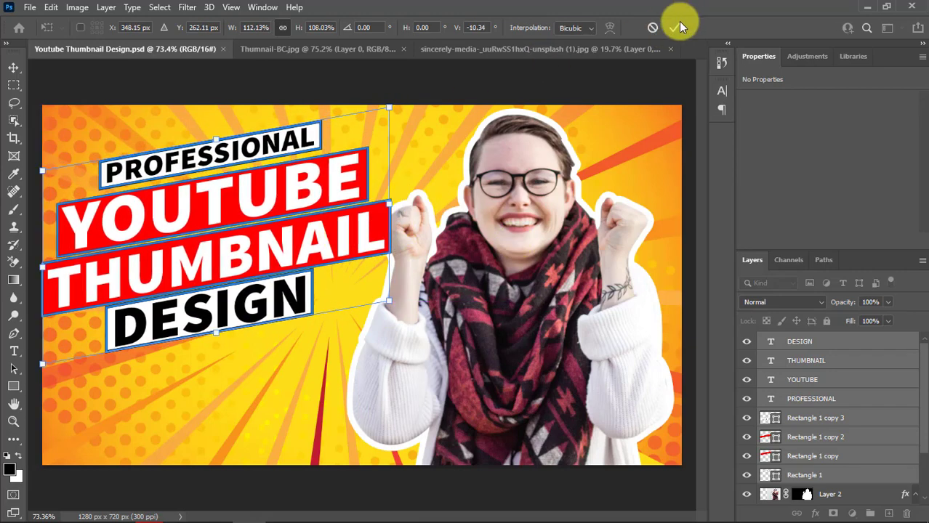
click(675, 27)
key(ctrl+s)
Add a black drop shadow in Multiply mode to the rectangle behind the PROFESSIONAL text
mouse_move(354, 513)
click(772, 457)
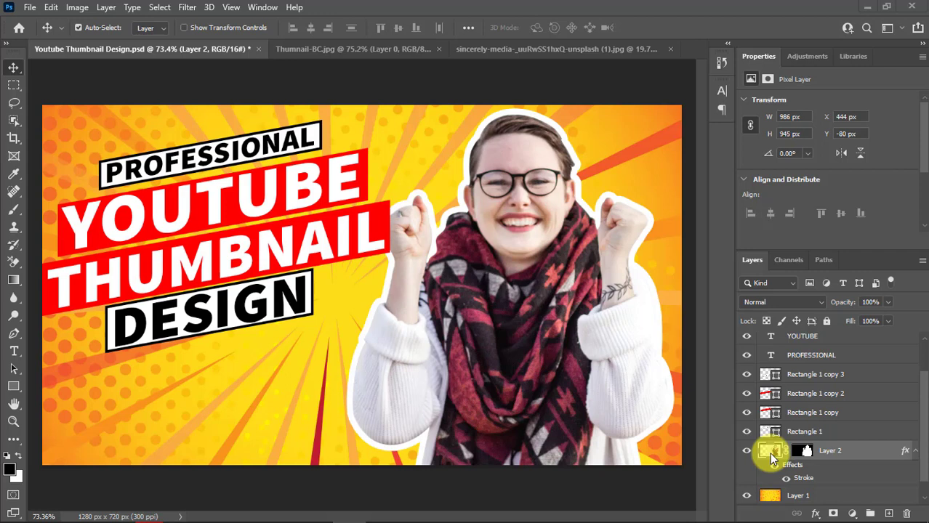
click(760, 437)
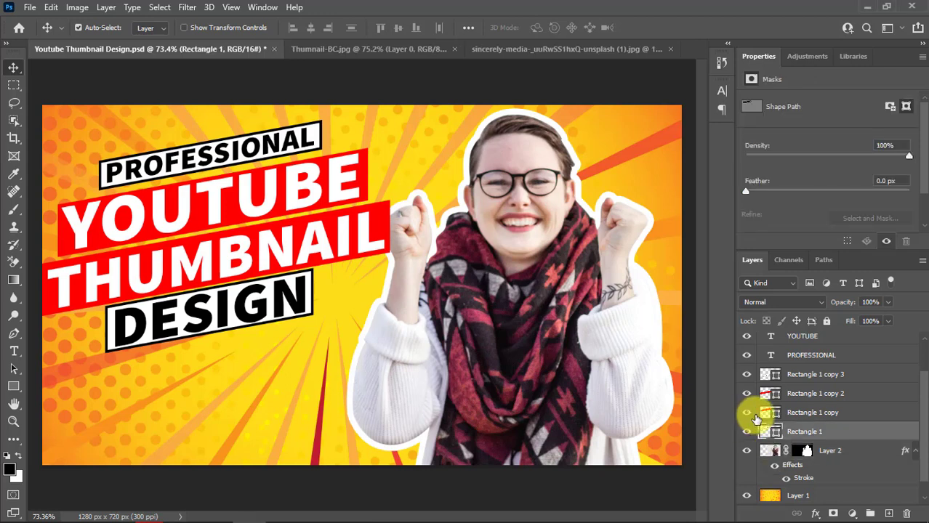
double_click(889, 431)
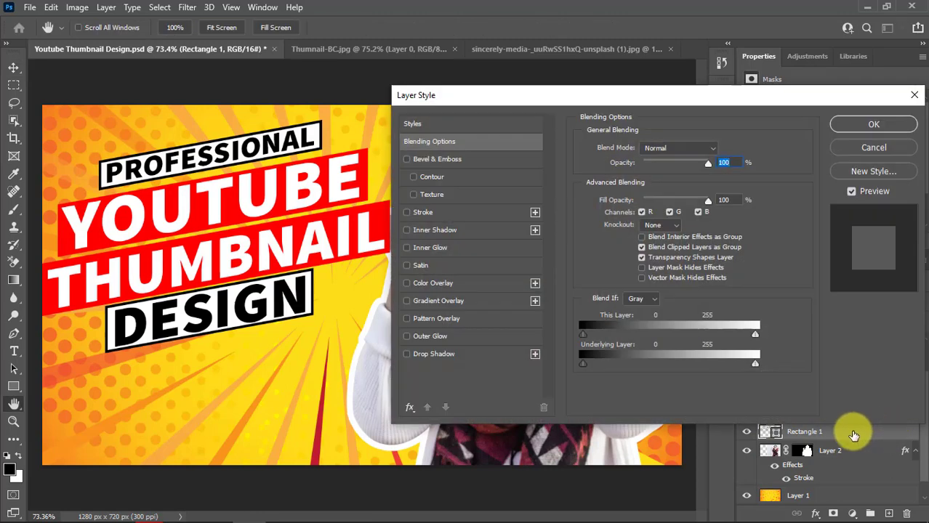
click(433, 354)
drag(659, 168, 662, 168)
click(713, 150)
click(15, 281)
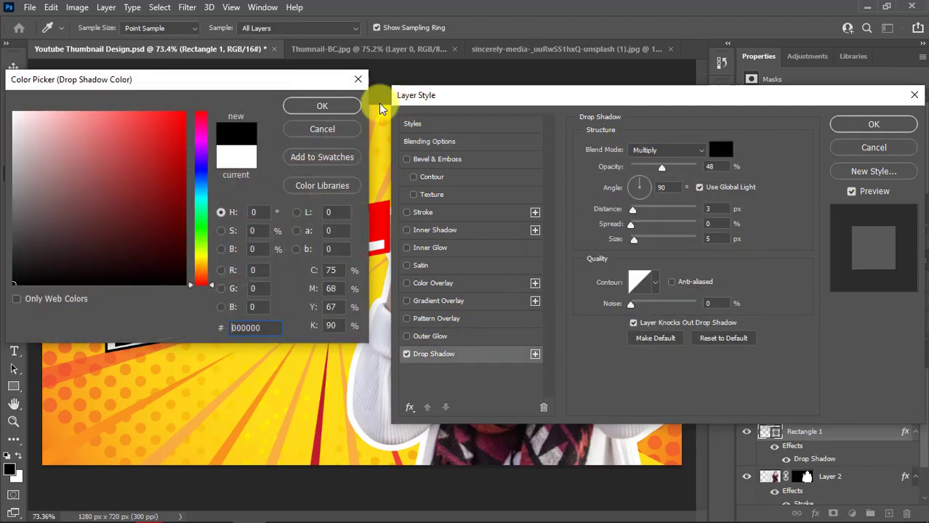
click(323, 106)
Adjust that drop shadow to 53% opacity, 57° angle, 7 px distance, 16% spread and 13 px size
mouse_move(634, 240)
mouse_down()
mouse_move(647, 241)
mouse_move(638, 240)
mouse_up()
drag(633, 210, 634, 211)
drag(631, 225, 643, 226)
drag(638, 240, 629, 237)
drag(643, 225, 652, 226)
drag(631, 239, 640, 240)
drag(643, 187, 665, 168)
drag(640, 239, 638, 239)
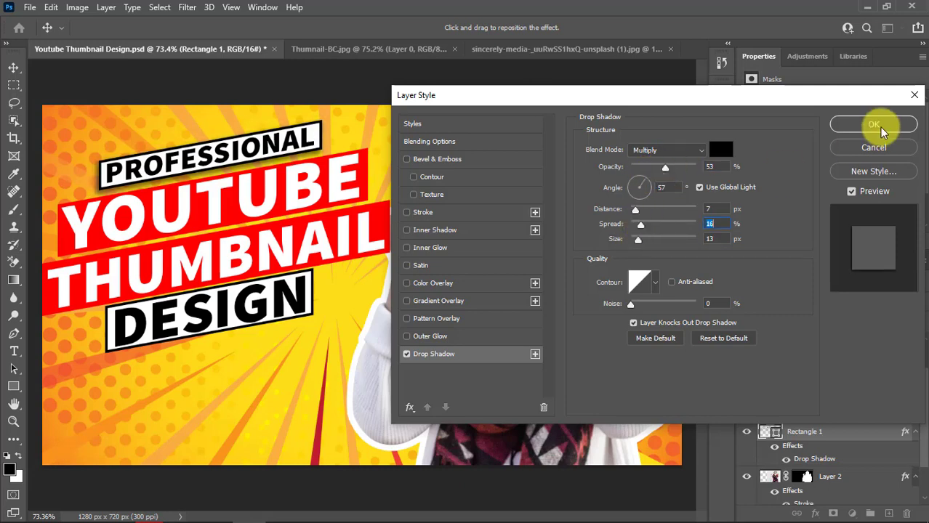
click(874, 124)
double_click(882, 435)
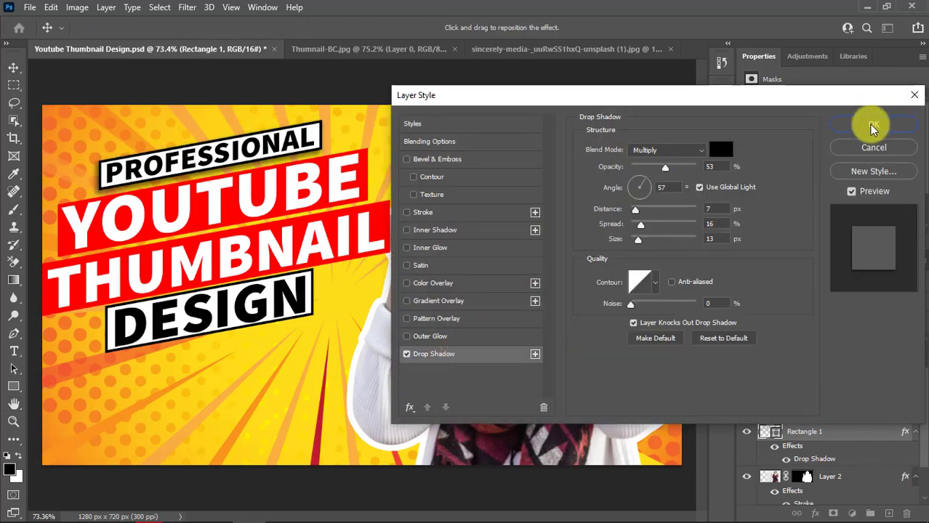
click(873, 124)
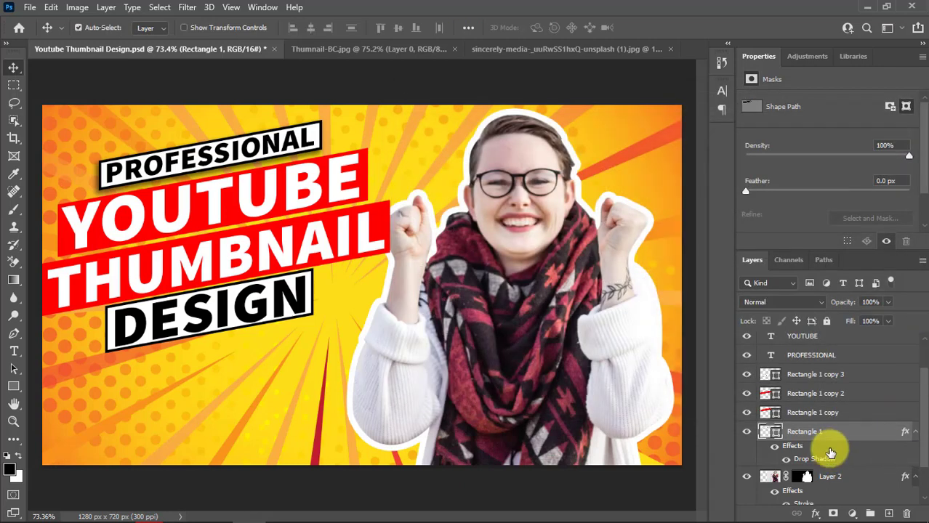
Copy the drop shadow layer style from the PROFESSIONAL rectangle and paste it onto the other three title rectangles
right_click(853, 455)
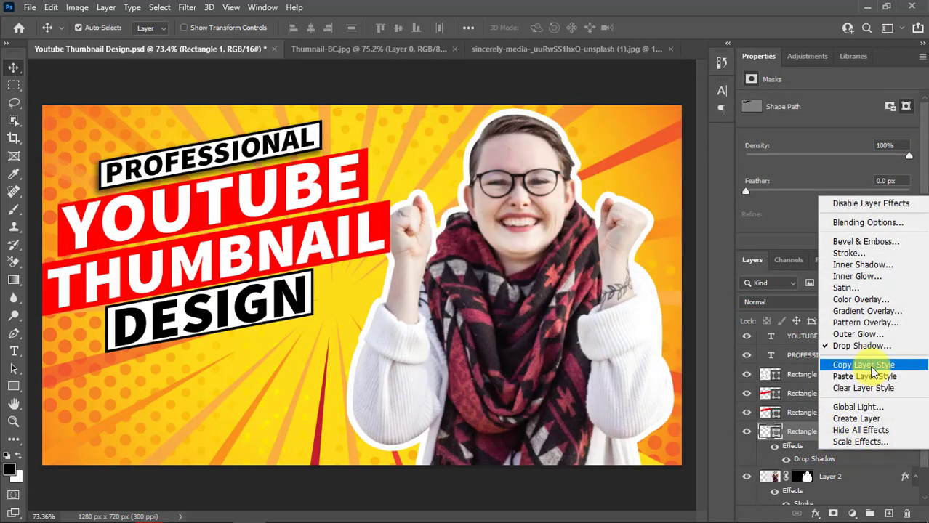
click(864, 365)
click(883, 413)
right_click(867, 419)
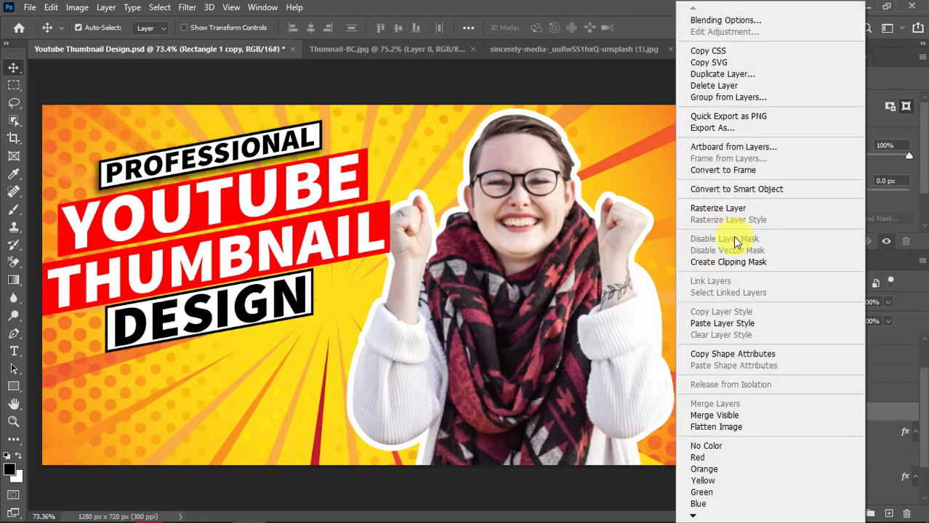
click(738, 324)
right_click(835, 393)
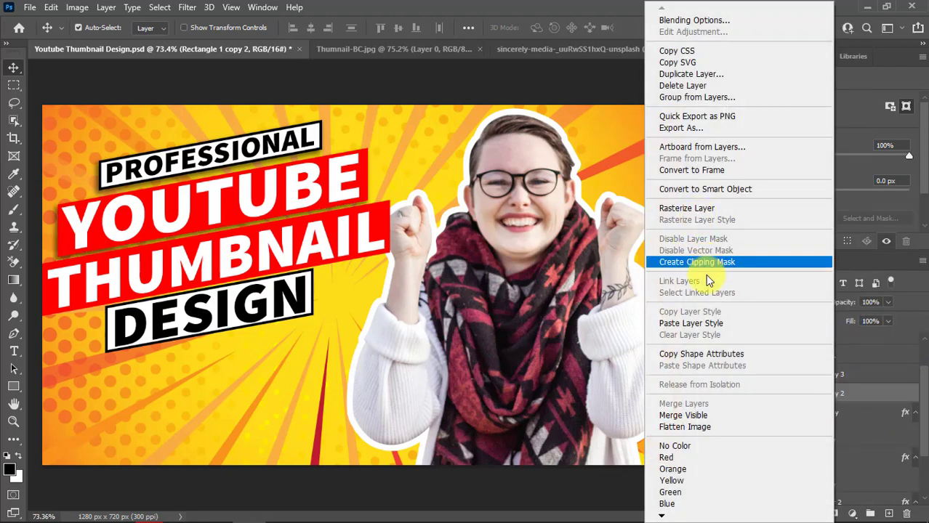
click(702, 322)
right_click(861, 376)
click(717, 322)
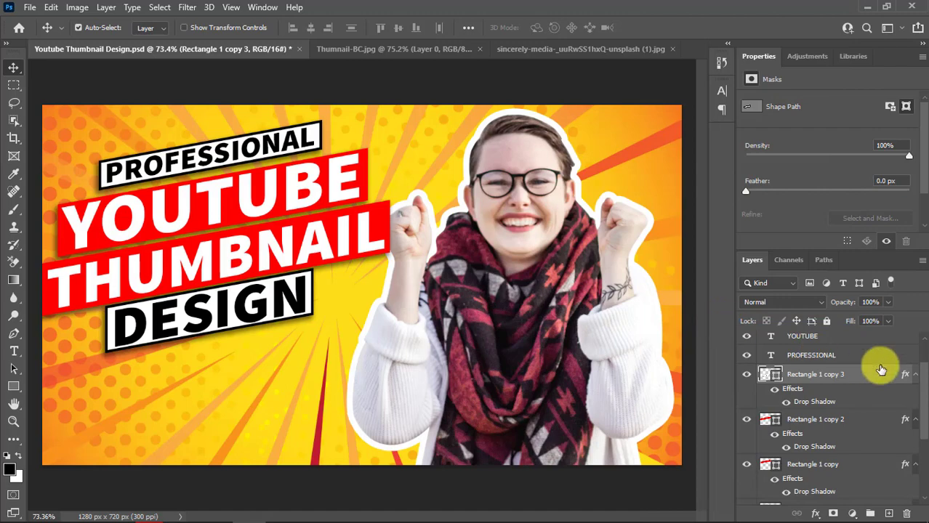
Add a dark grey colour overlay to the PROFESSIONAL text
scroll(876, 376, up, 2)
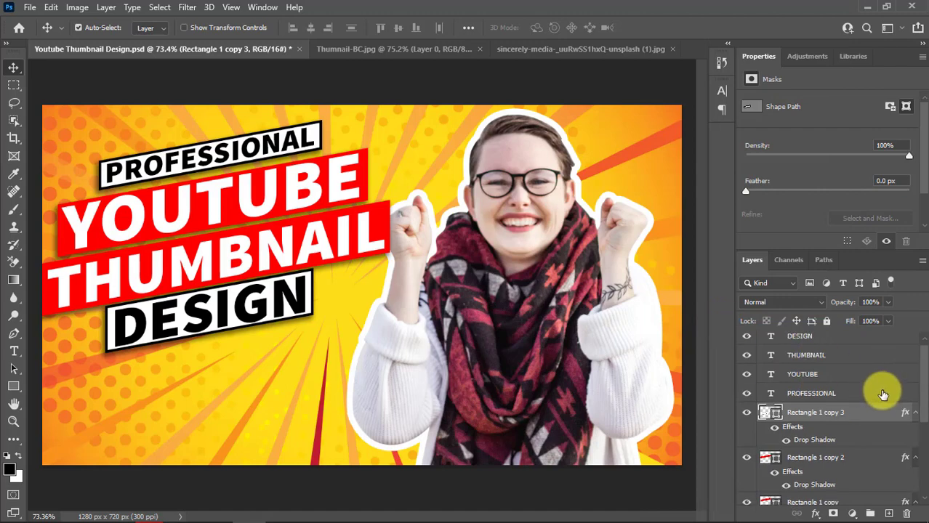
double_click(891, 396)
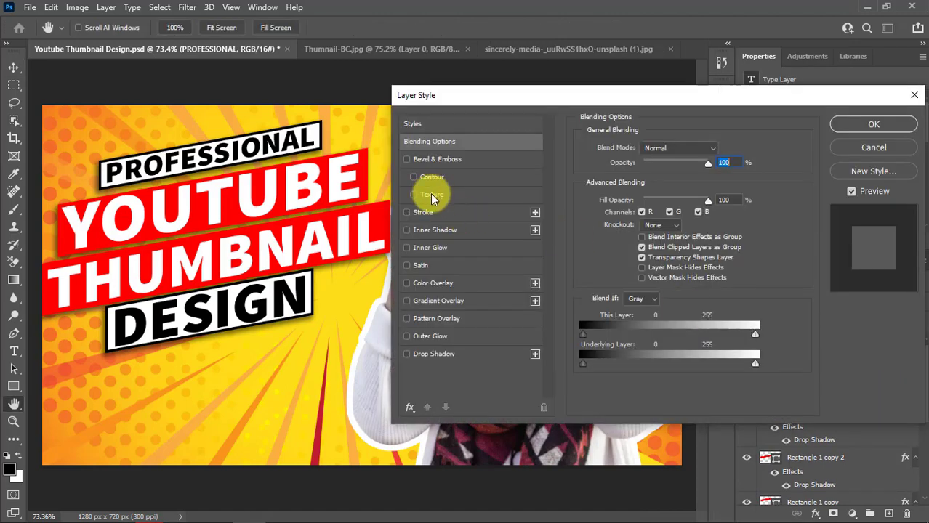
click(425, 282)
click(724, 149)
click(13, 218)
click(321, 105)
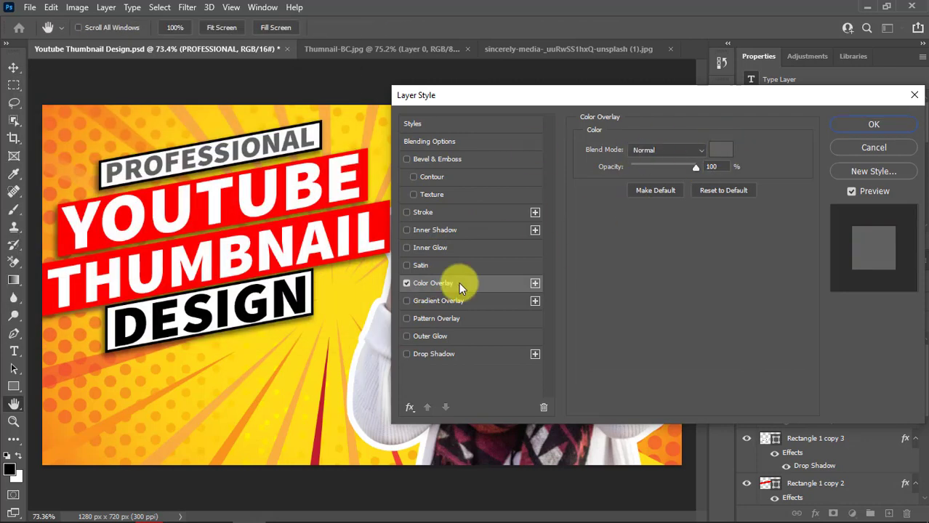
Add a radial black-to-white gradient overlay with reduced opacity to the PROFESSIONAL text
click(434, 303)
click(706, 180)
click(596, 206)
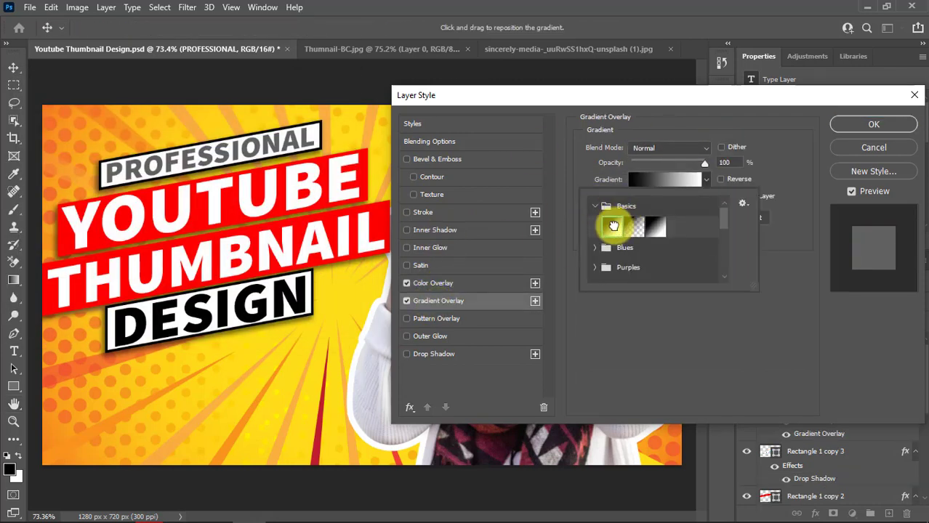
click(706, 180)
click(669, 197)
click(644, 209)
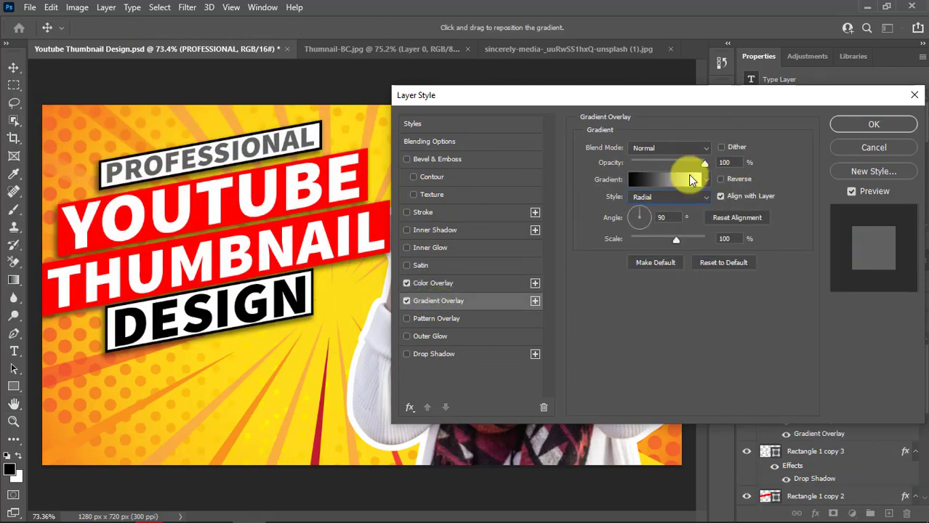
click(706, 180)
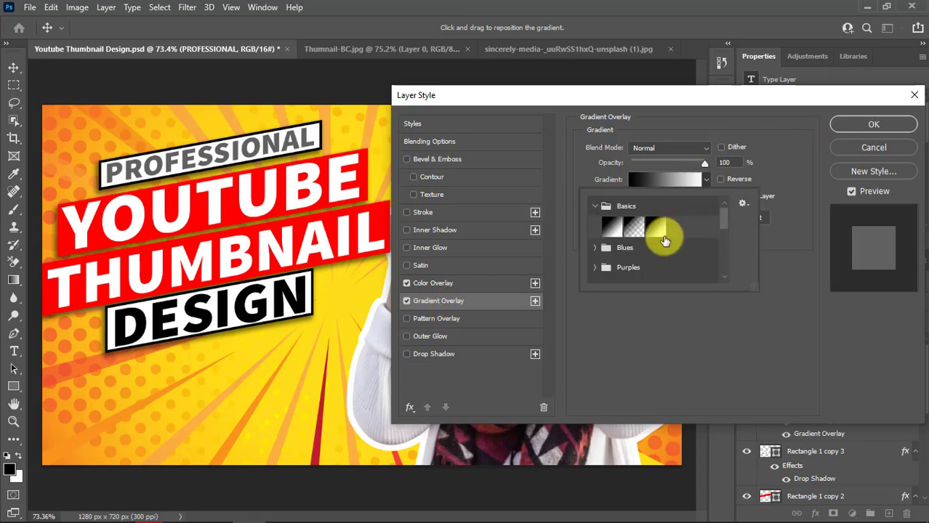
click(770, 177)
drag(704, 163, 689, 165)
click(873, 125)
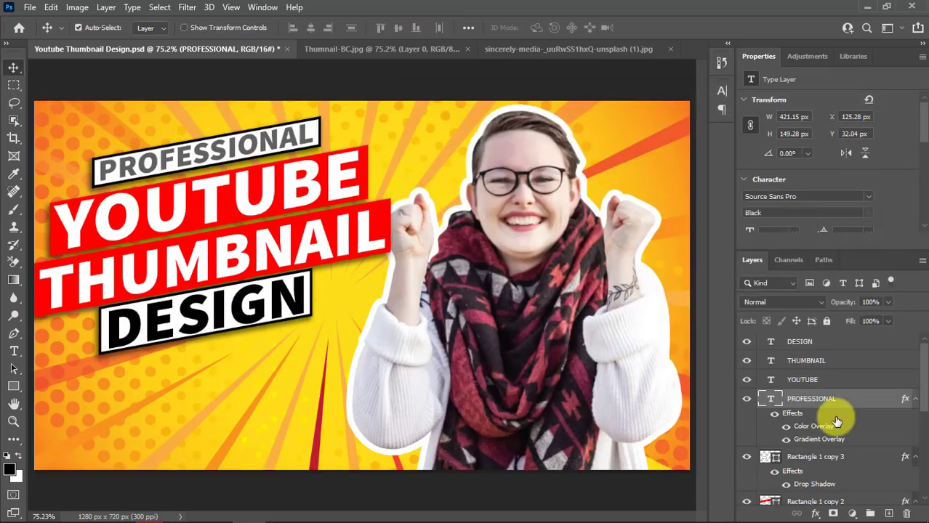
Try to copy the PROFESSIONAL text's layer style onto the DESIGN text
right_click(905, 399)
click(856, 333)
right_click(852, 343)
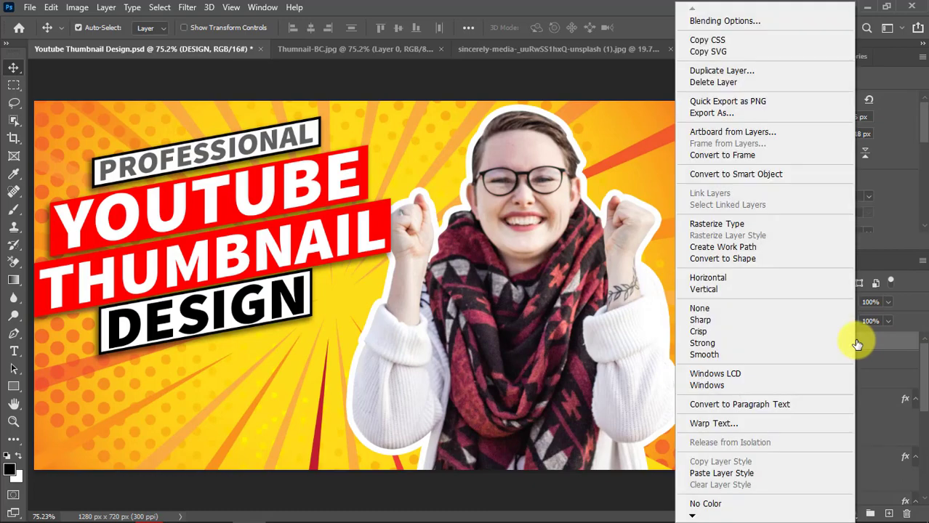
click(751, 473)
Add a gradient overlay to the YOUTUBE text with the black-to-transparent gradient at 50% opacity
double_click(815, 375)
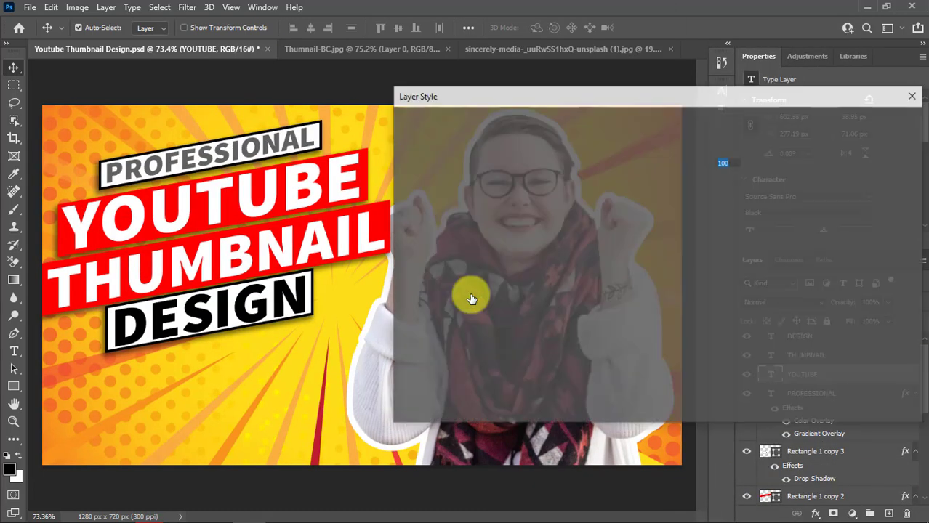
click(439, 301)
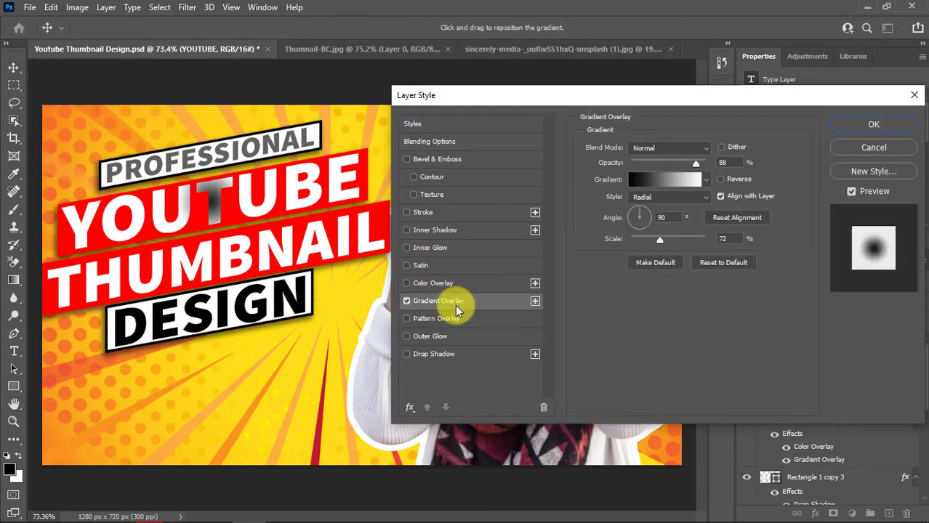
click(741, 180)
click(742, 179)
drag(700, 164, 669, 164)
click(706, 180)
click(657, 225)
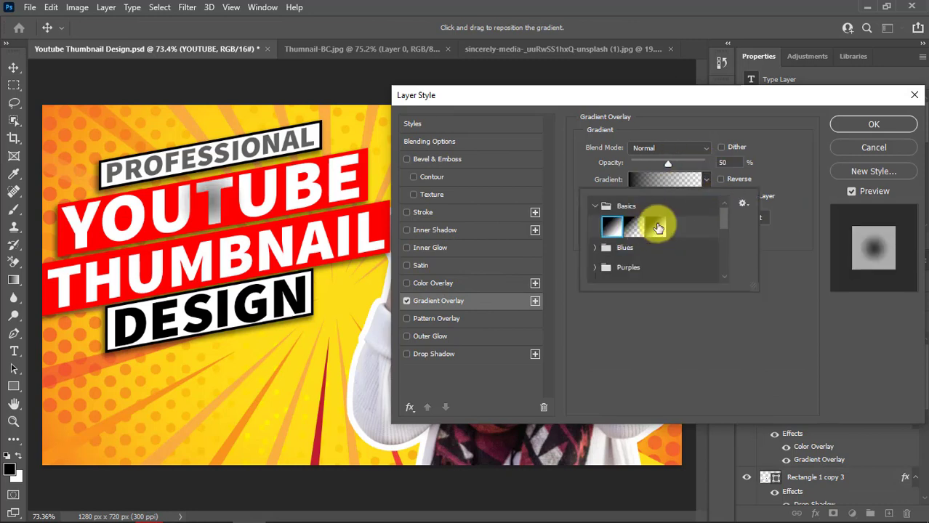
click(748, 177)
Make the YOUTUBE gradient overlay linear at 61% scale and lower its opacity slightly
click(680, 195)
click(639, 209)
drag(663, 239, 638, 203)
click(638, 200)
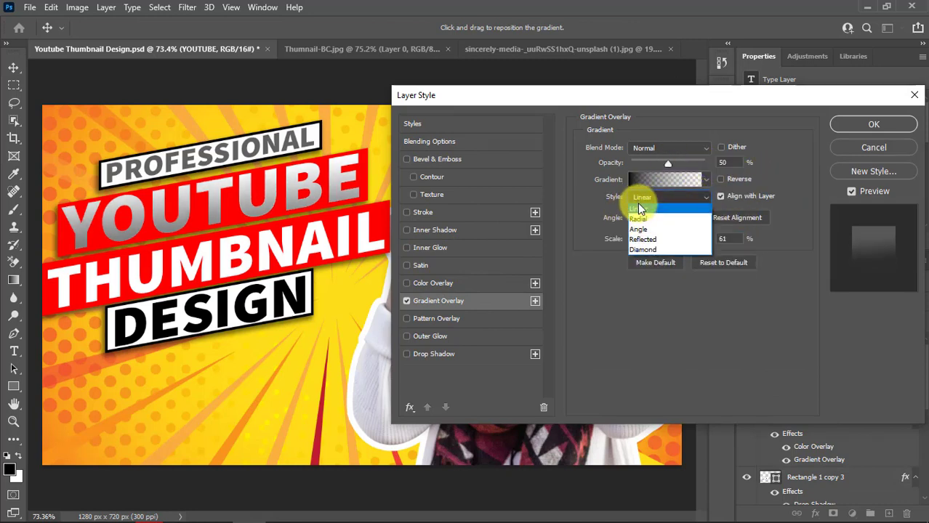
click(642, 208)
drag(668, 164, 661, 165)
Try a black outer glow on the YOUTUBE text
click(431, 337)
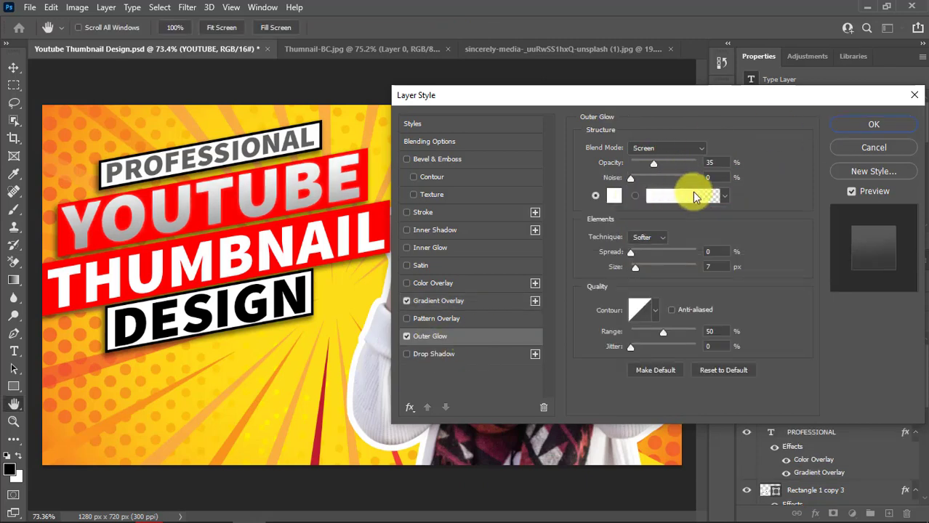
click(694, 196)
click(594, 99)
click(614, 195)
click(16, 282)
click(323, 106)
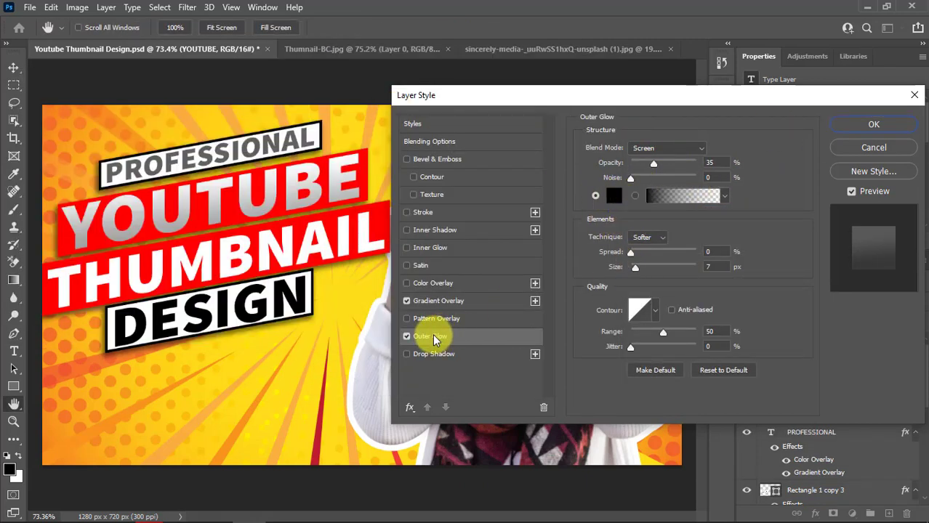
click(437, 354)
click(444, 336)
click(407, 336)
Add a drop shadow to the YOUTUBE text with 10 px distance, 27% spread and 6 px size
click(450, 355)
drag(638, 240, 639, 209)
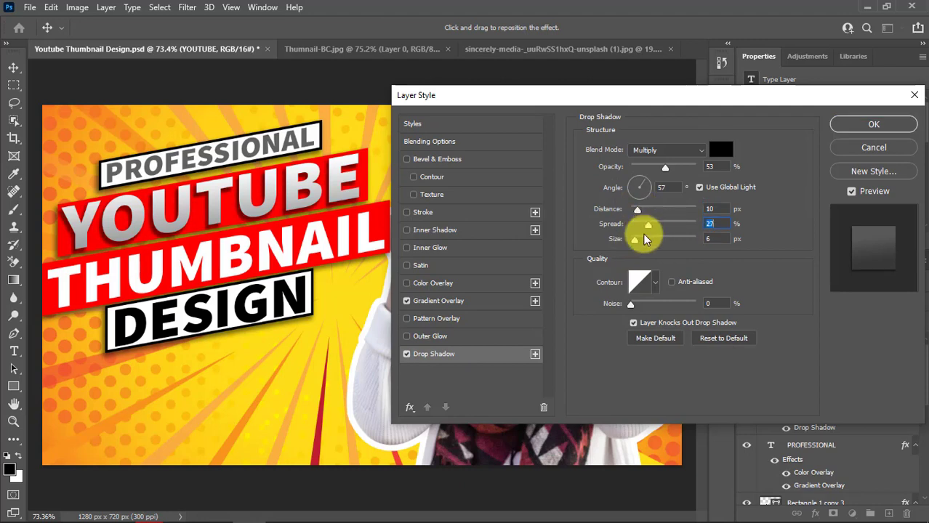
click(874, 125)
Copy the YOUTUBE text's layer style onto the THUMBNAIL text
right_click(842, 411)
click(870, 320)
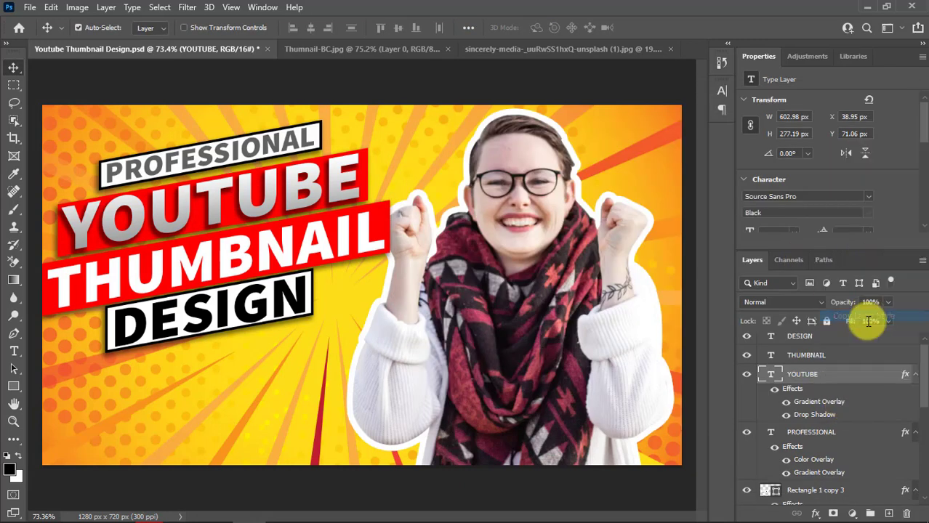
right_click(828, 354)
right_click(879, 355)
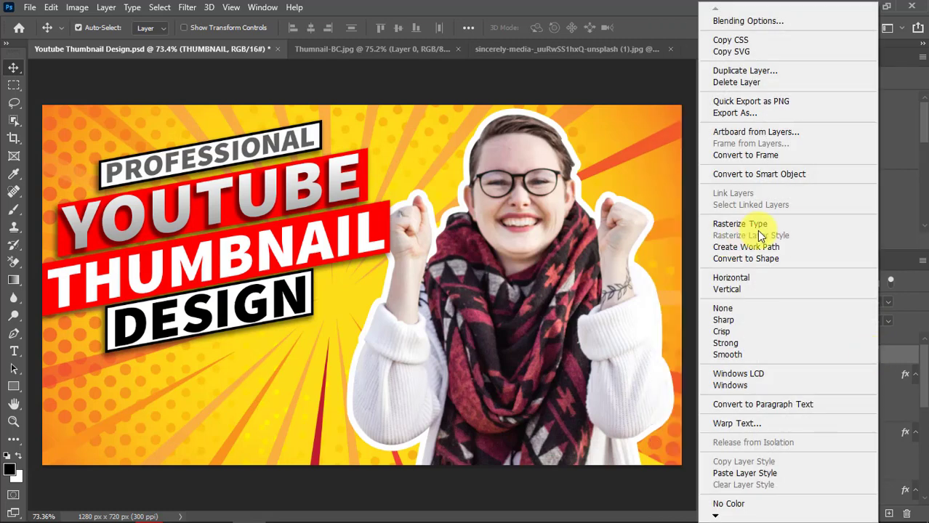
click(744, 474)
Bring the blue lens flare image into the thumbnail document and set its blend mode to Linear Dodge (Add)
key(ctrl+Tab)
key(ctrl+Tab)
key(ctrl+Tab)
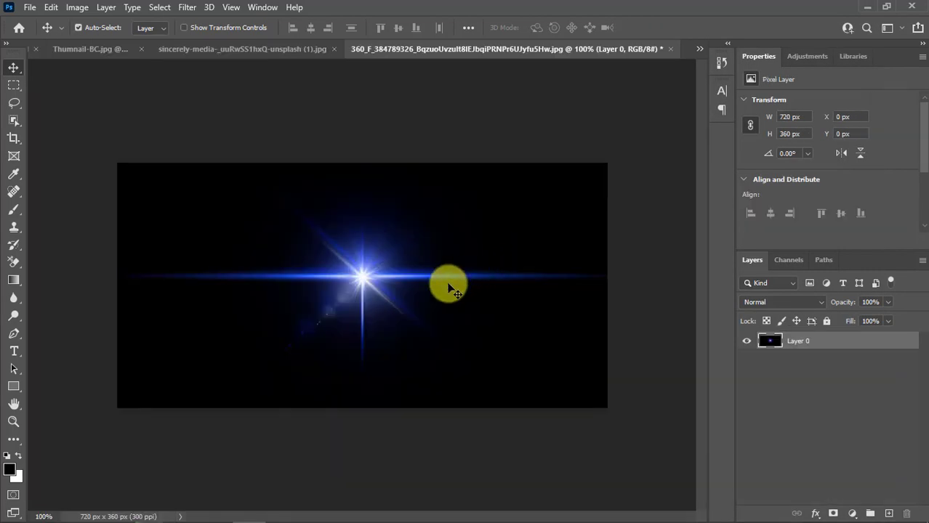
drag(448, 289, 68, 43)
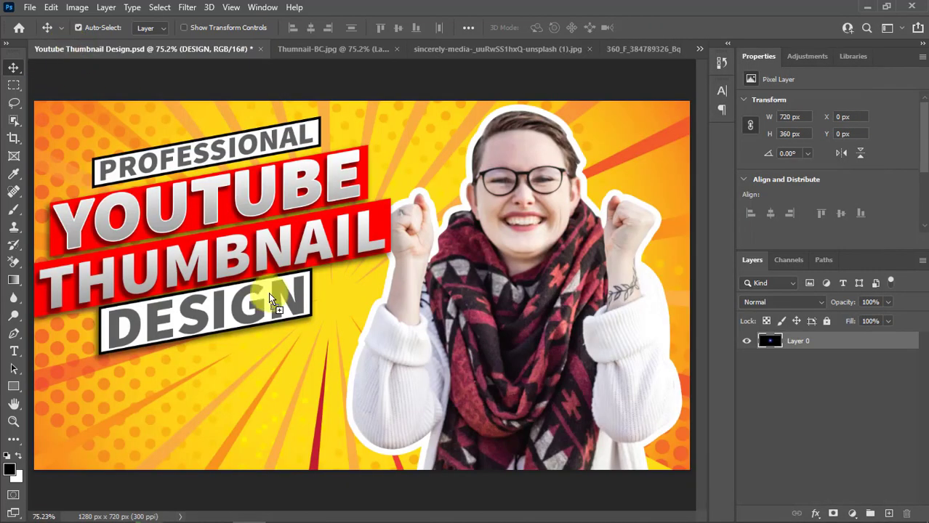
drag(269, 292, 394, 321)
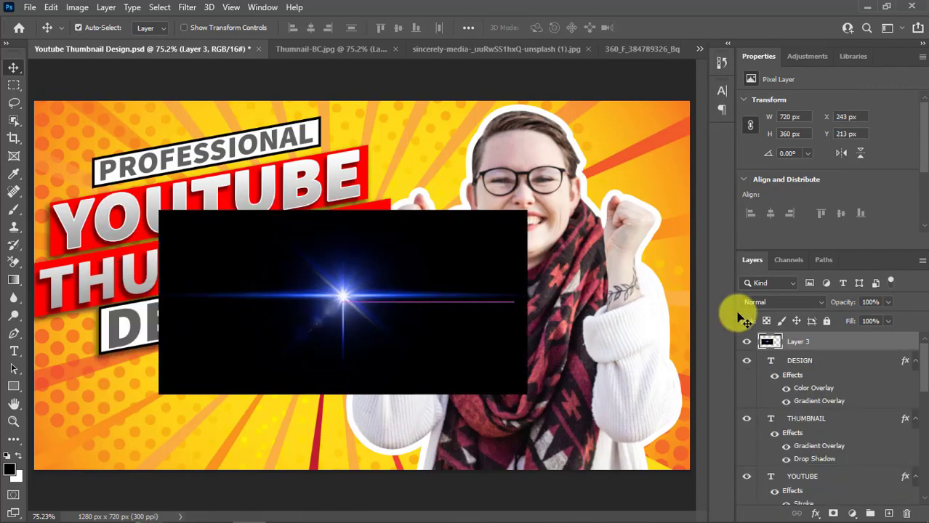
click(777, 302)
click(777, 318)
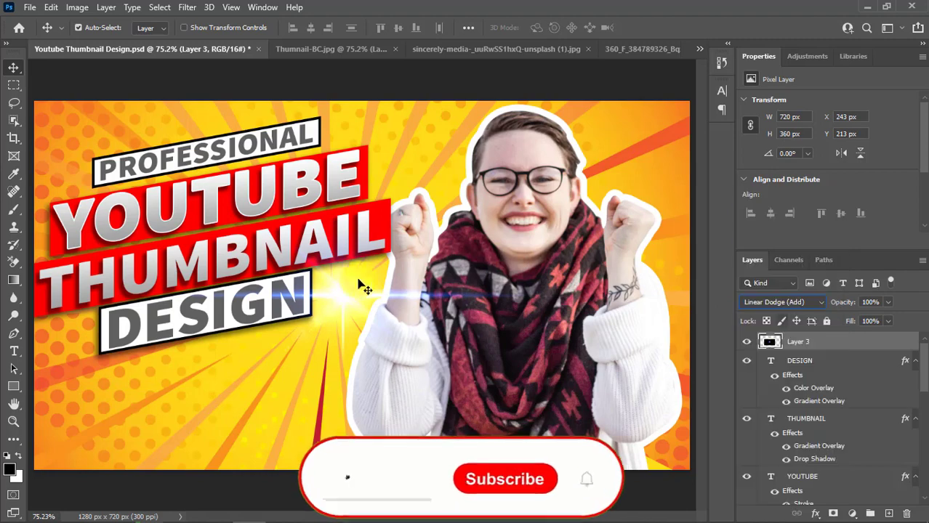
Scale the flare to about 66% width and 79% height, rotate it about -14.7° and place it between YOUTUBE and THUMBNAIL
key(ctrl+t)
mouse_move(363, 311)
mouse_down()
mouse_move(231, 263)
mouse_move(200, 215)
mouse_up()
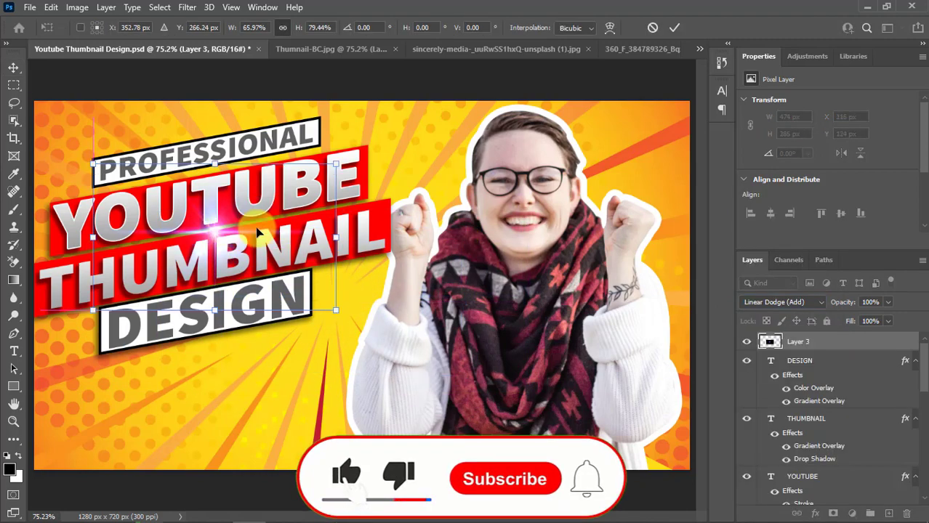
drag(349, 162, 315, 133)
mouse_move(216, 233)
mouse_down()
mouse_move(207, 225)
mouse_move(223, 232)
mouse_move(201, 234)
mouse_up()
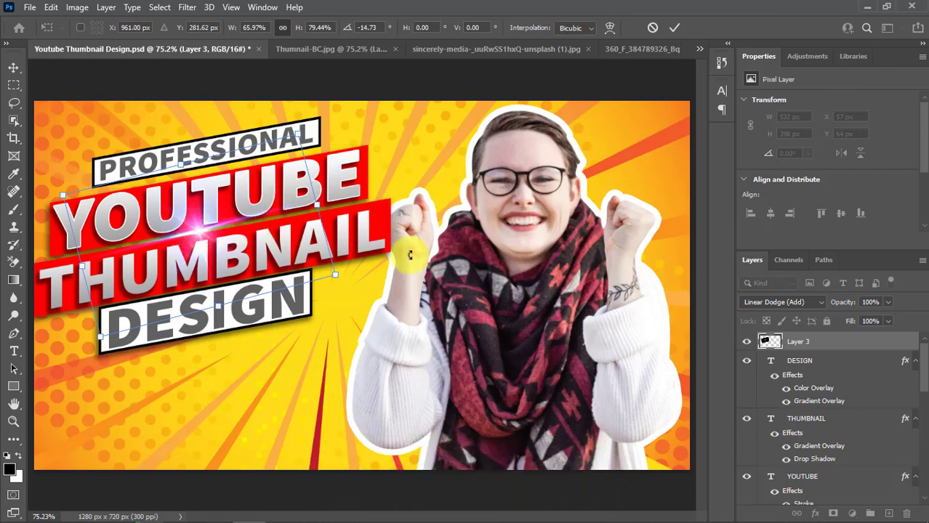
click(675, 28)
Duplicate the flare onto the woman's mouth, shrink the copy to about 275 by 236 px and set its opacity to 40%
drag(201, 229, 529, 217)
key(ctrl+t)
drag(662, 124, 591, 205)
click(674, 28)
click(888, 302)
drag(892, 318, 851, 318)
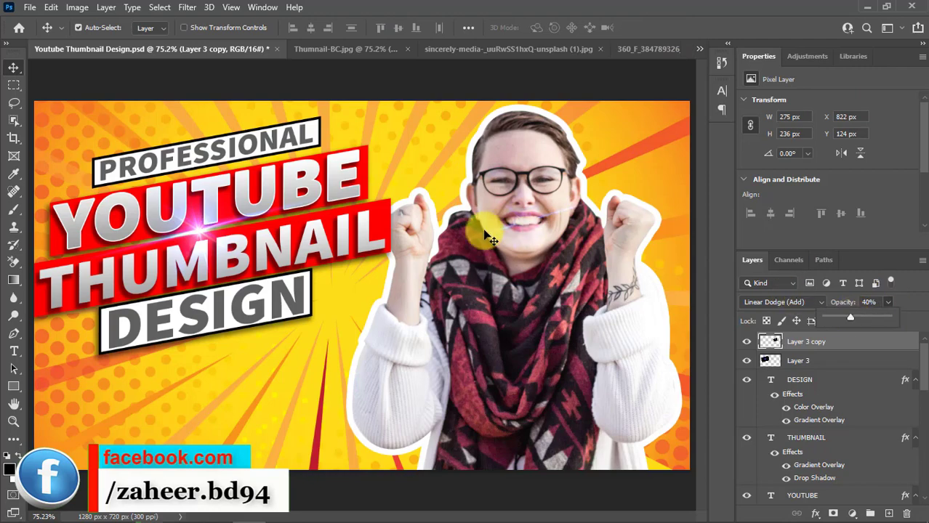
Duplicate the flare onto the lower scarf and the upper-right background corner, setting the corner copy to 47% opacity
drag(519, 234, 574, 431)
drag(574, 431, 690, 130)
click(887, 302)
drag(893, 320, 852, 320)
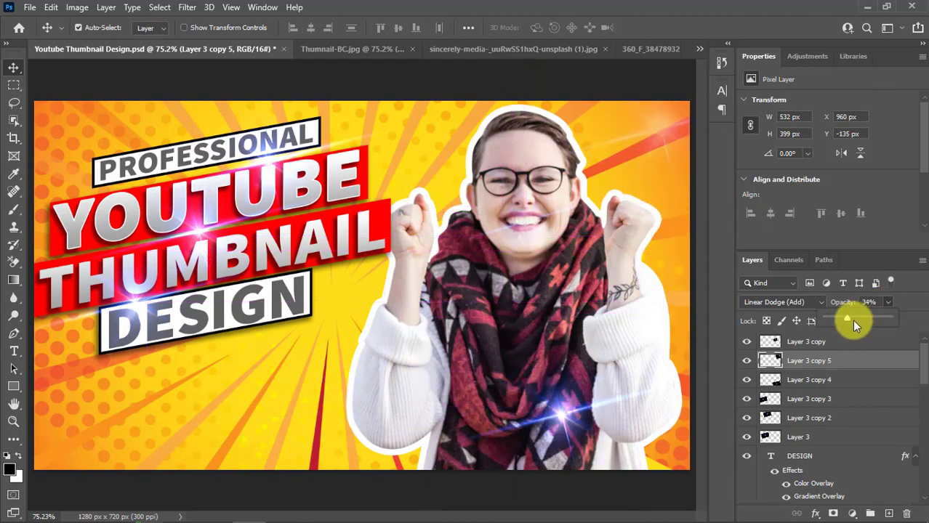
Duplicate the corner flare onto the yellow background below the DESIGN text and lower the scarf flare's opacity
click(271, 398)
drag(663, 144, 76, 144)
drag(110, 183, 194, 429)
click(564, 462)
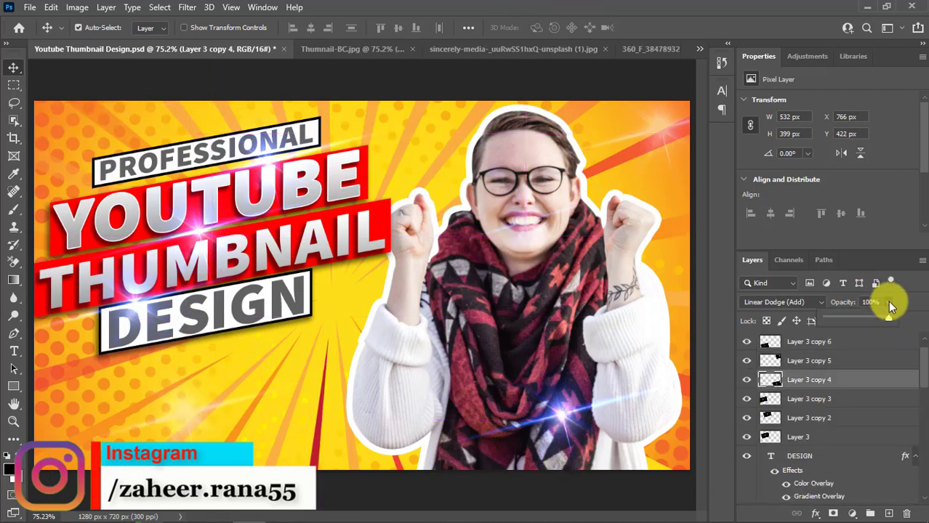
drag(889, 319, 867, 319)
Select the flare in the upper-right background corner and switch to the Clone Stamp tool
click(632, 175)
key(s)
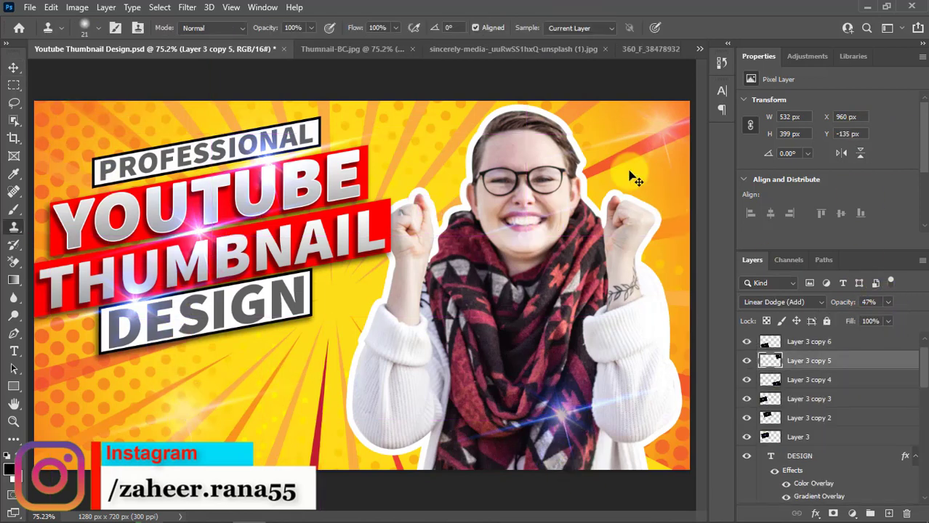